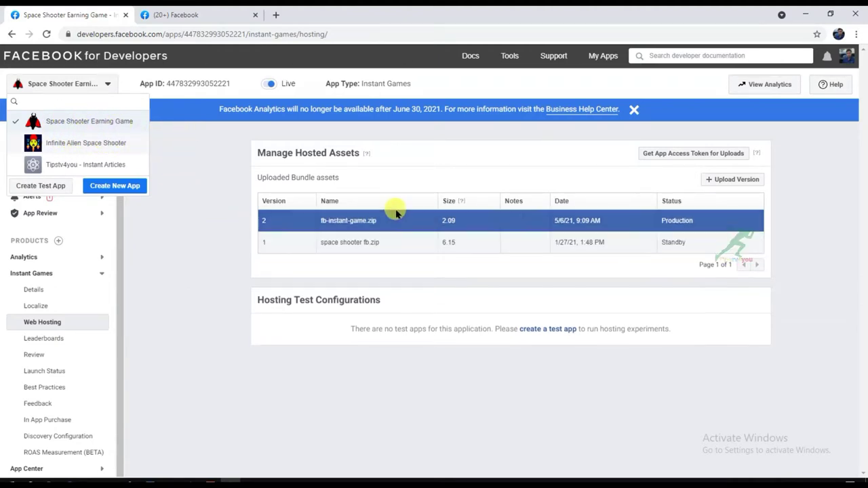
# Switch the app selector to Infinite Alien Space Shooter.
pyautogui.click(179, 171)
pyautogui.click(107, 89)
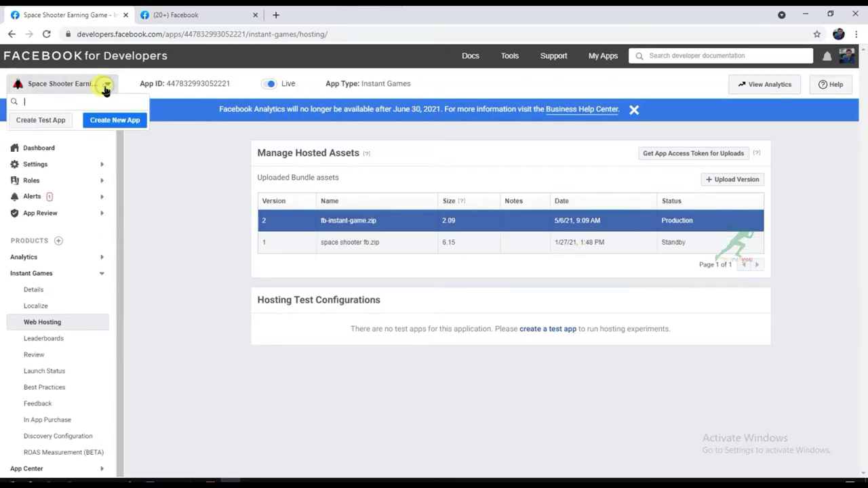
pyautogui.click(192, 165)
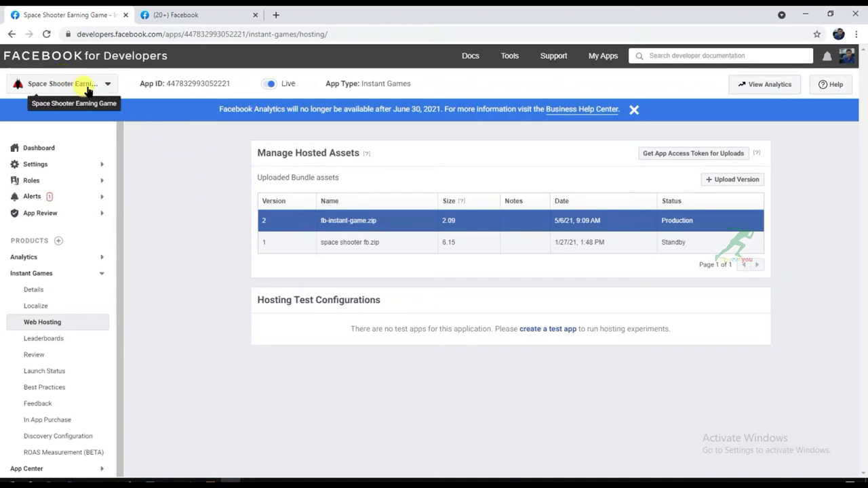
pyautogui.click(106, 89)
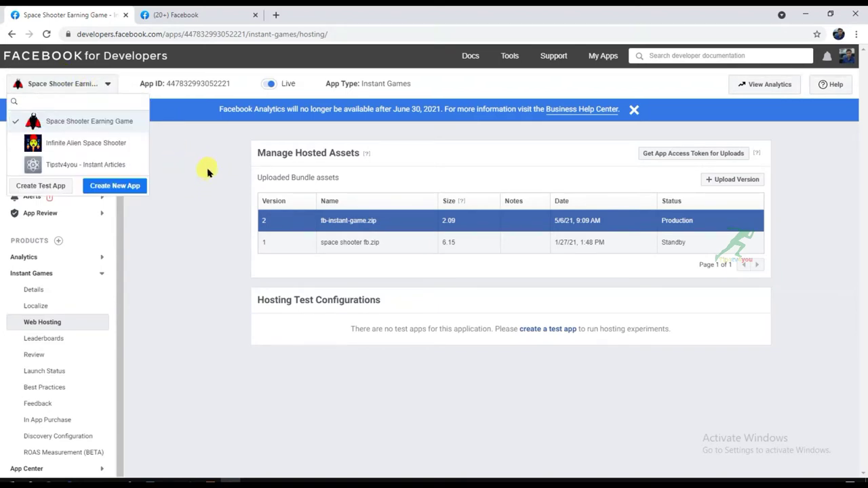
pyautogui.click(205, 165)
pyautogui.click(103, 87)
pyautogui.click(186, 161)
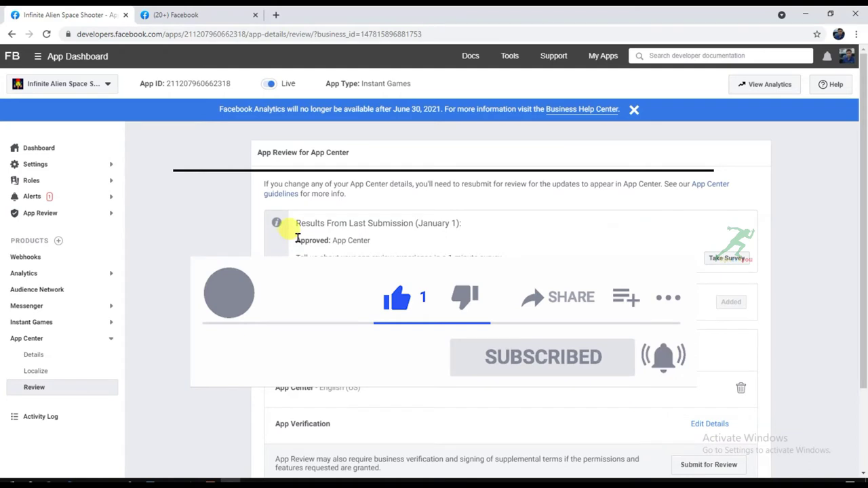
# Highlight the last submission's App Center review results, then switch to the Facebook Gaming tab.
pyautogui.moveTo(296, 240); pyautogui.dragTo(375, 246)
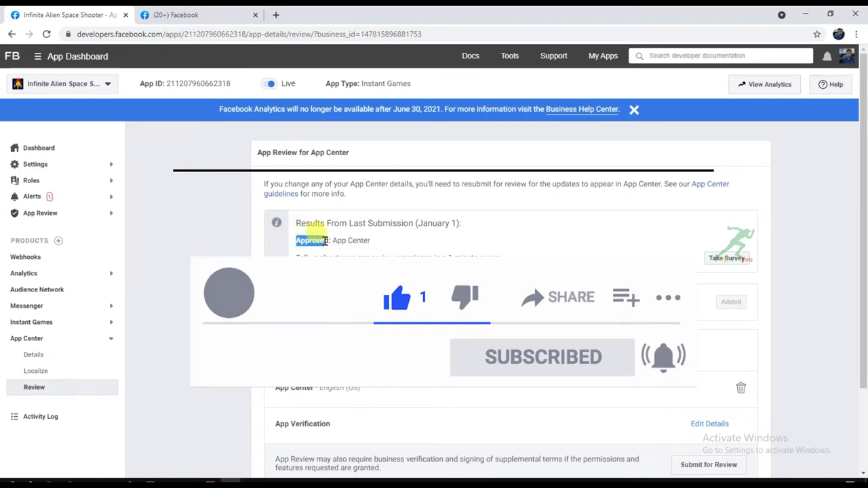
pyautogui.click(383, 235)
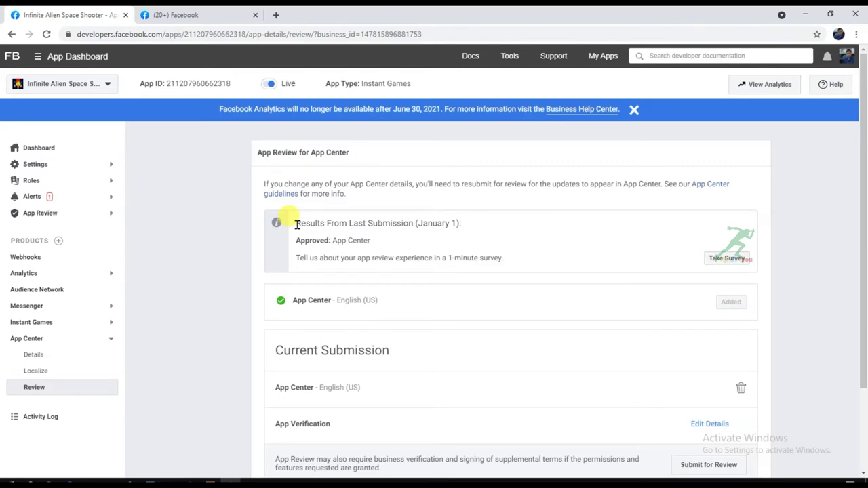
pyautogui.moveTo(297, 224); pyautogui.dragTo(514, 257)
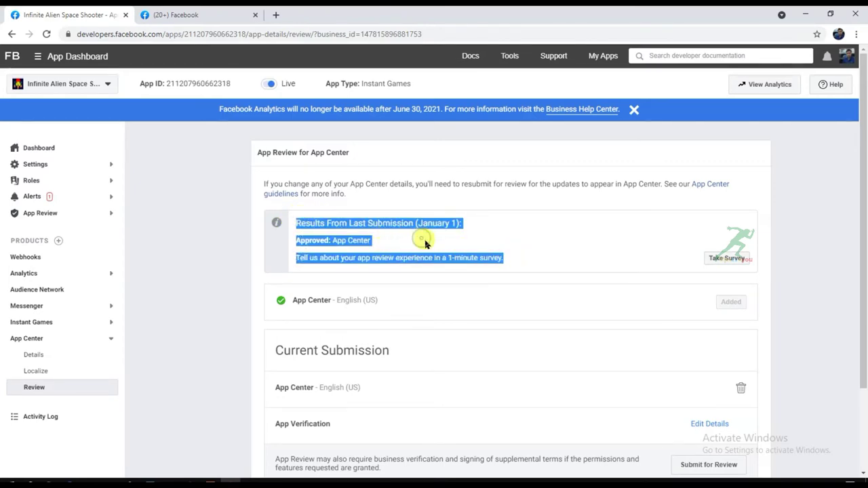
pyautogui.hotkey('ctrl', 'Tab')
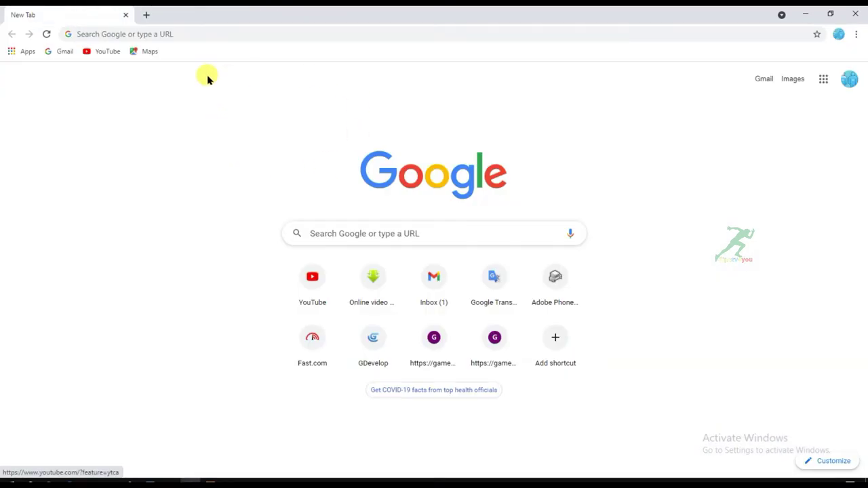
# Search 'developer facebook', open the Facebook for Developers site and click Get Started.
pyautogui.click(185, 34)
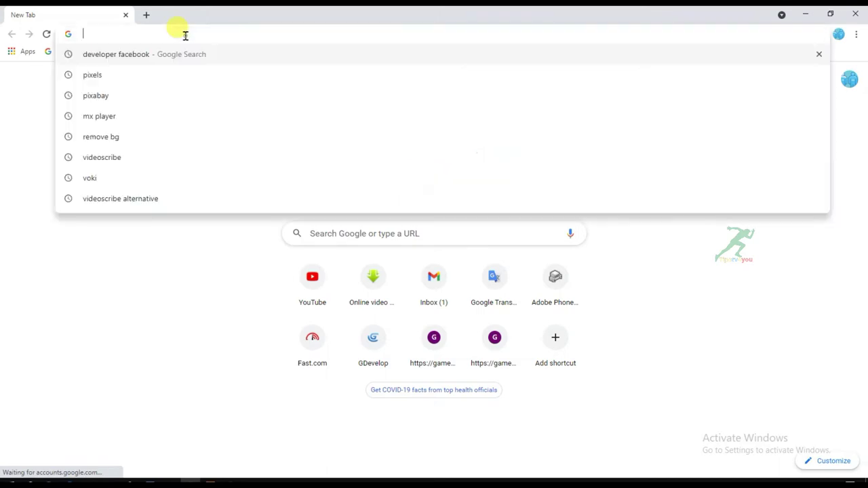
pyautogui.click(154, 61)
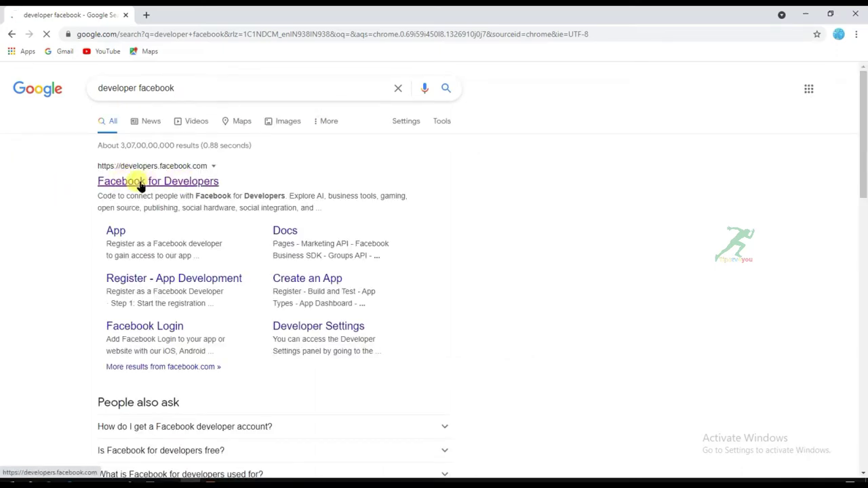
pyautogui.click(163, 181)
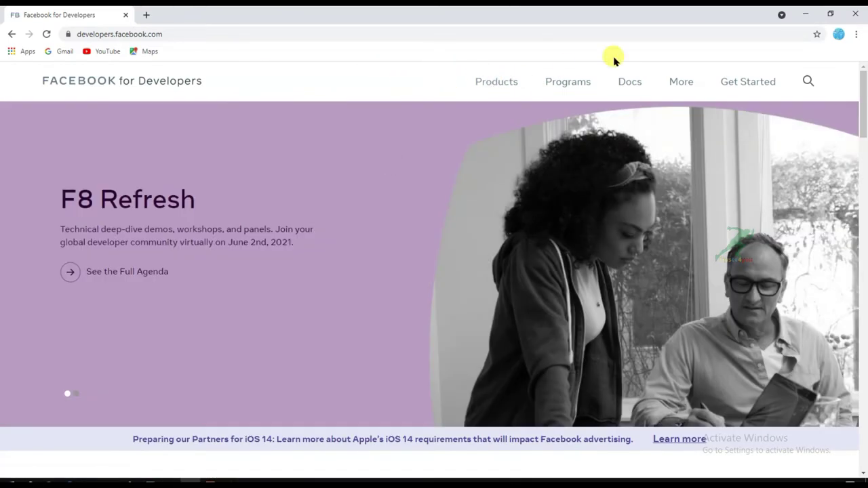
pyautogui.click(751, 84)
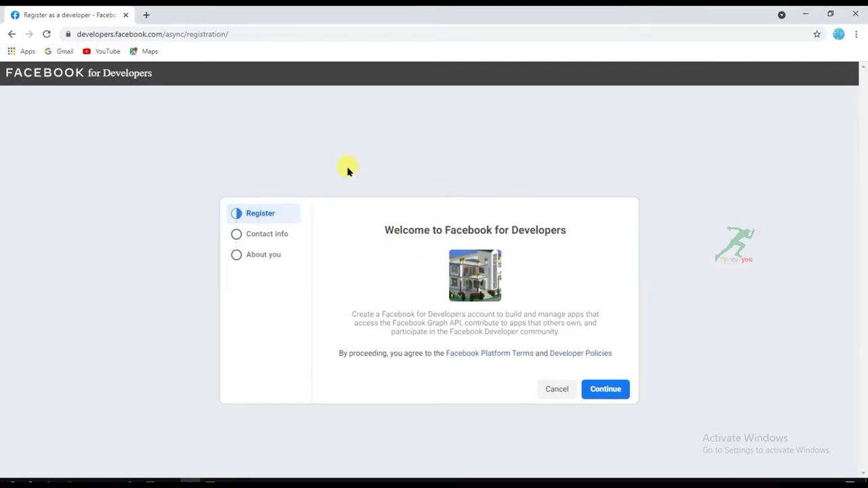
# Continue past the registration welcome step and open a new browser tab.
pyautogui.click(617, 390)
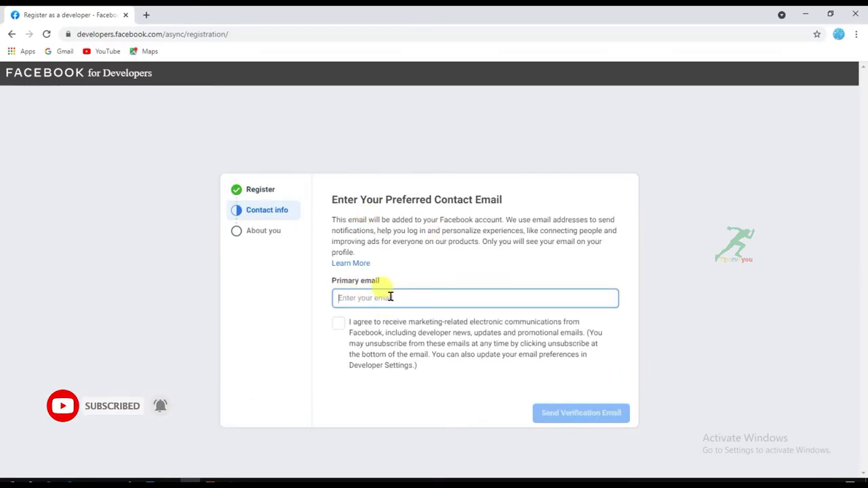
pyautogui.click(146, 14)
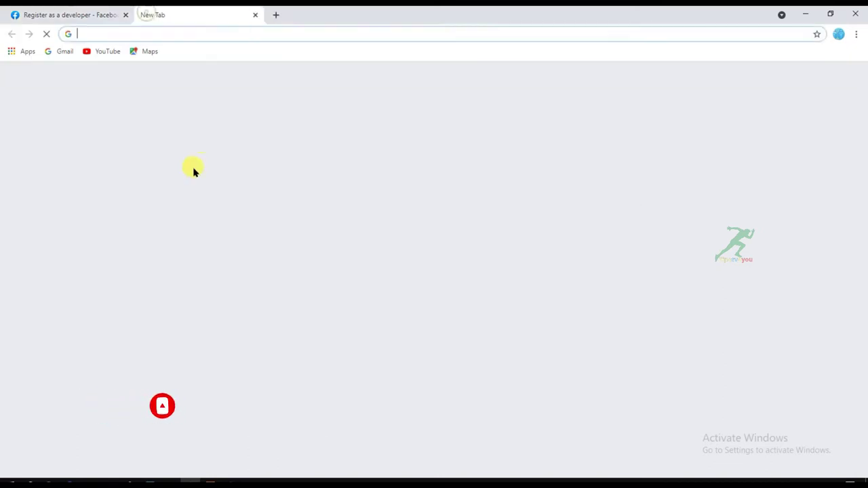
# Copy the Google account's e-mail address from Gmail and return to the registration email field.
pyautogui.write('g')
pyautogui.click(190, 174)
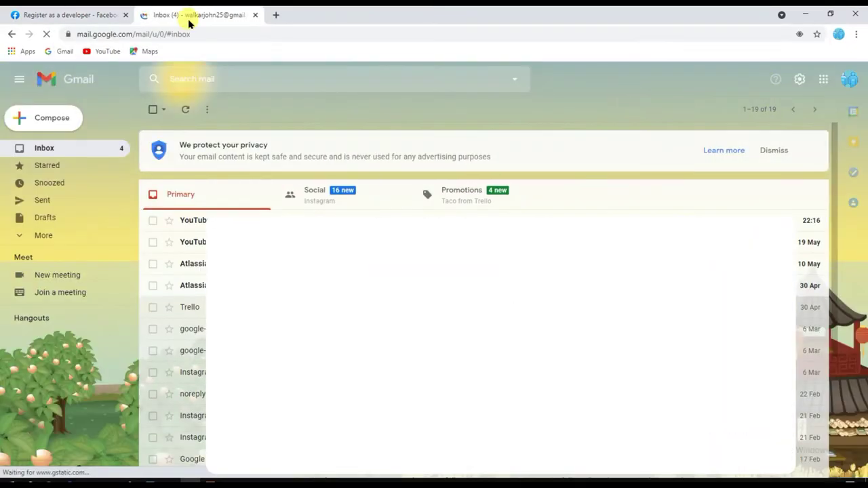
pyautogui.click(847, 80)
pyautogui.moveTo(723, 176); pyautogui.dragTo(810, 176)
pyautogui.rightClick(800, 178)
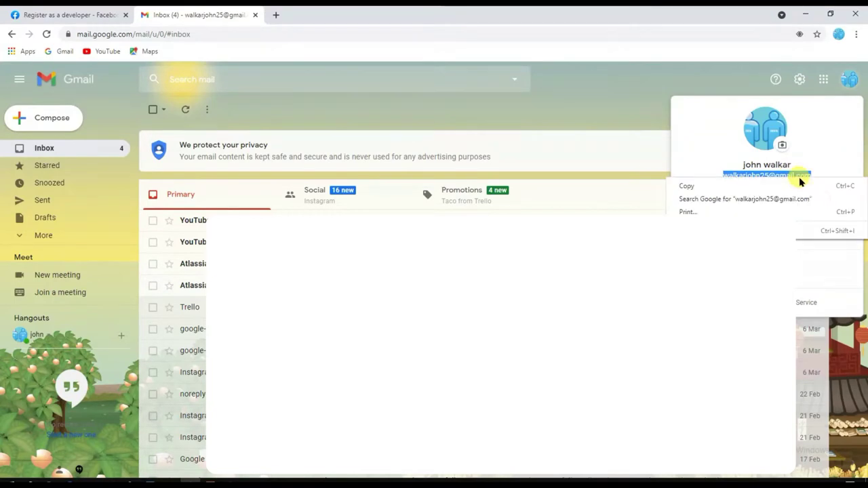
pyautogui.click(743, 187)
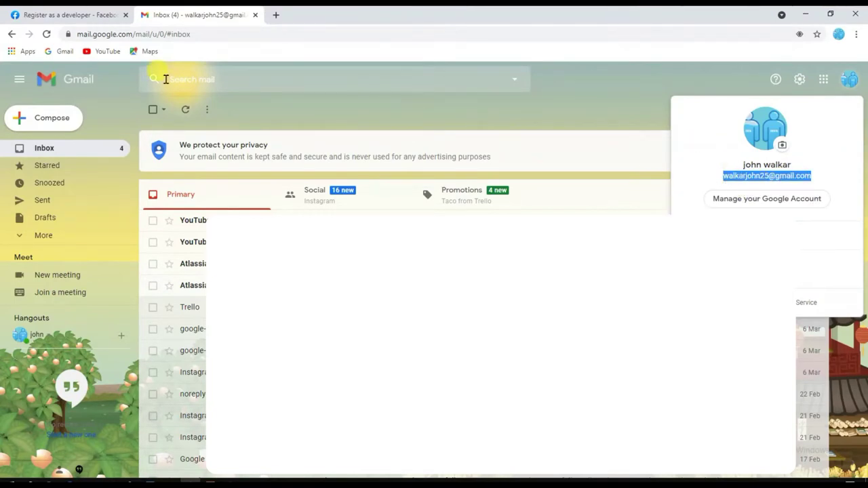
pyautogui.click(42, 12)
pyautogui.rightClick(374, 302)
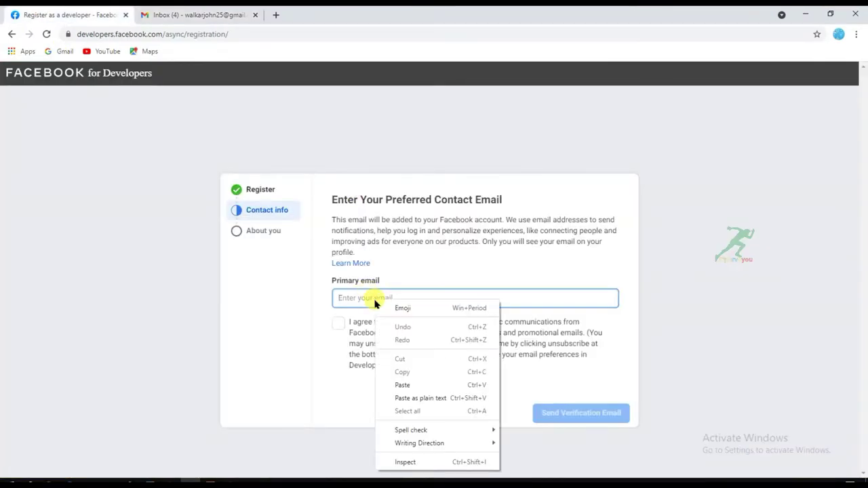
# Paste the e-mail as Primary email, tick marketing consent, and send the verification email.
pyautogui.click(403, 385)
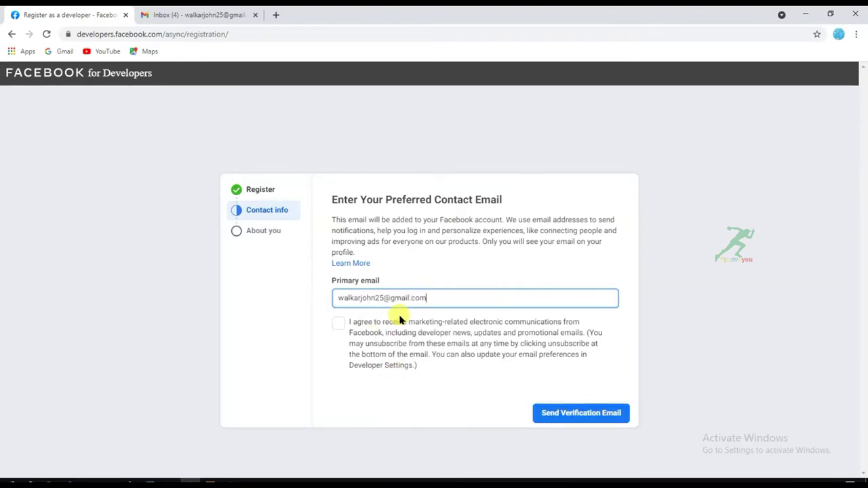
pyautogui.click(337, 327)
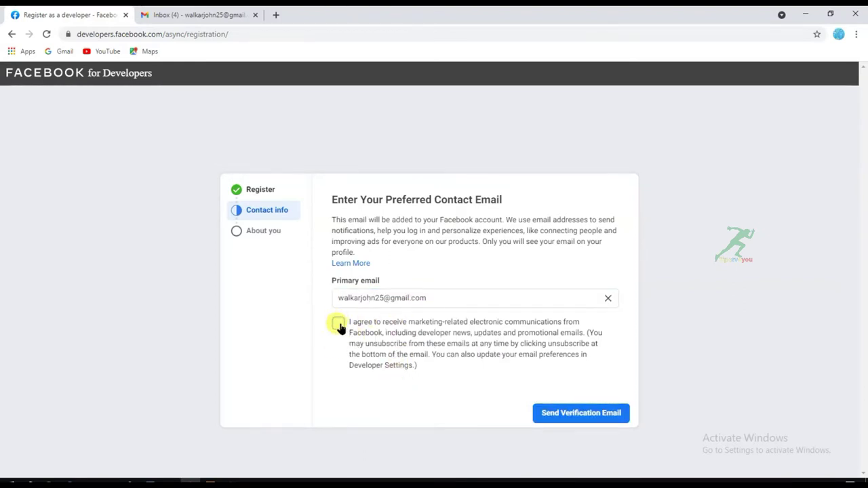
pyautogui.click(573, 416)
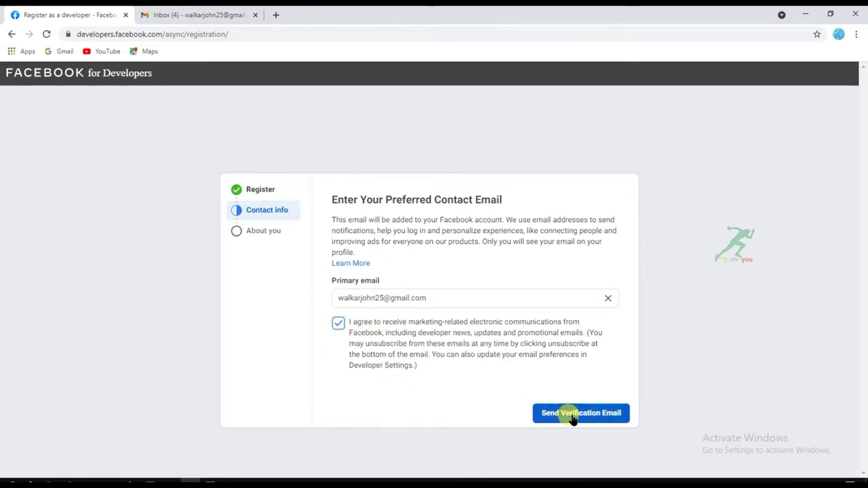
pyautogui.click(611, 420)
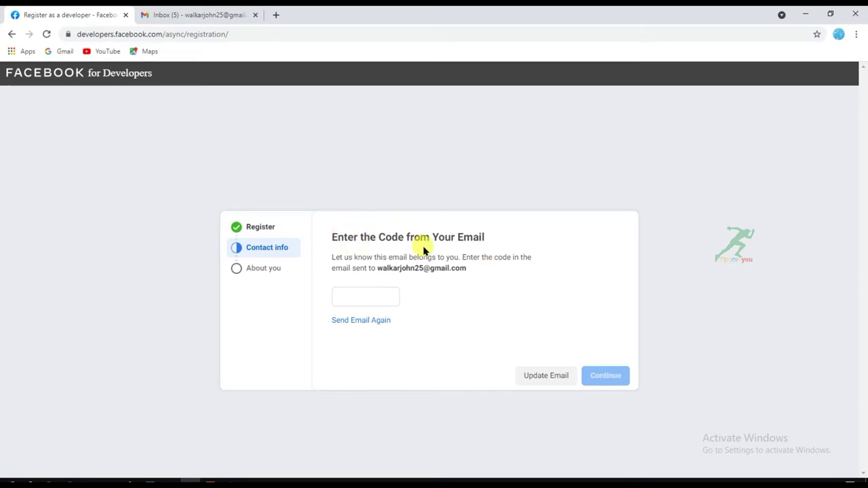
pyautogui.click(192, 10)
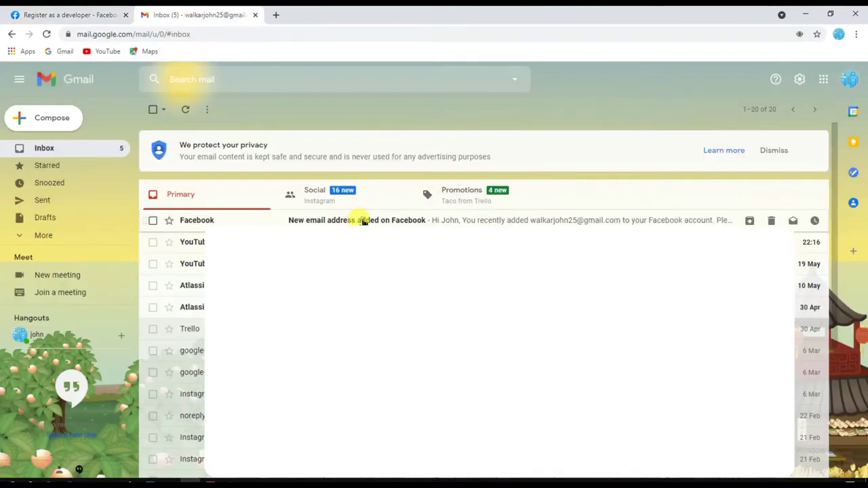
pyautogui.click(364, 221)
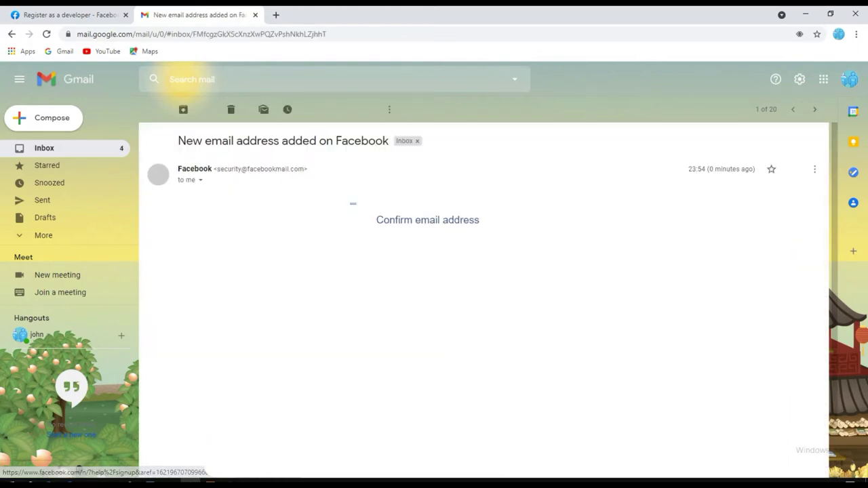
pyautogui.moveTo(546, 339); pyautogui.dragTo(570, 340)
pyautogui.rightClick(564, 341)
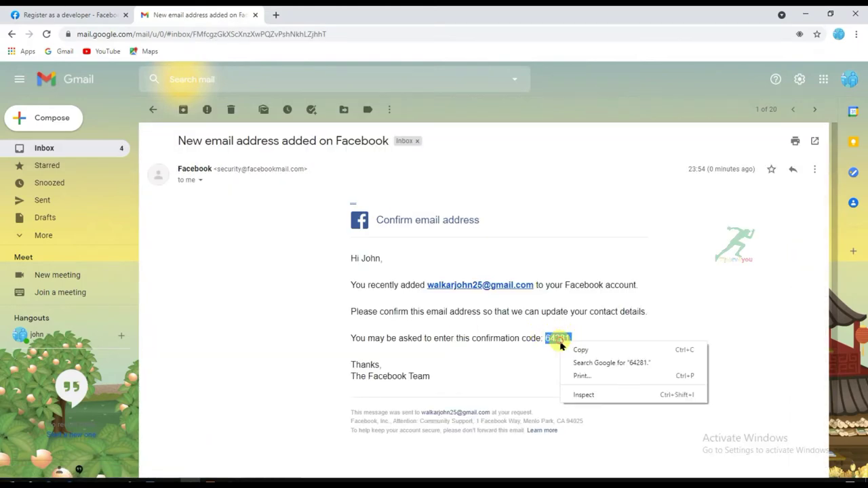
pyautogui.click(571, 350)
pyautogui.click(32, 14)
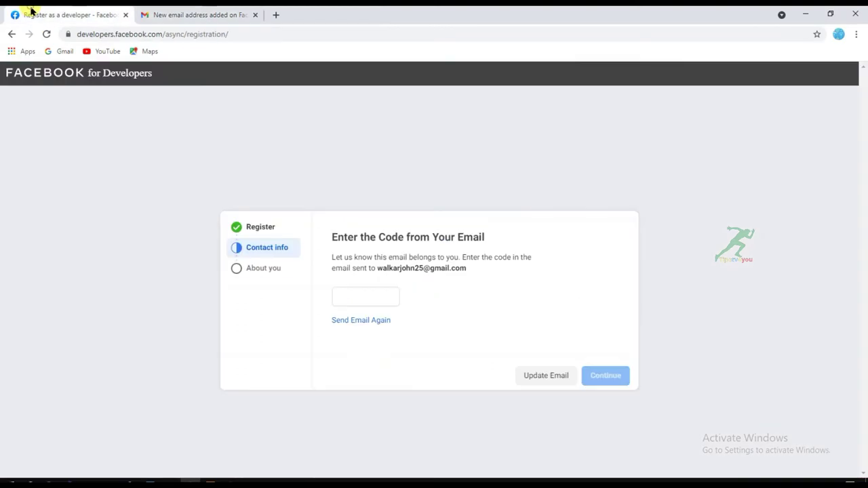
# Paste the emailed confirmation code into the code field and submit it.
pyautogui.click(367, 298)
pyautogui.rightClick(368, 302)
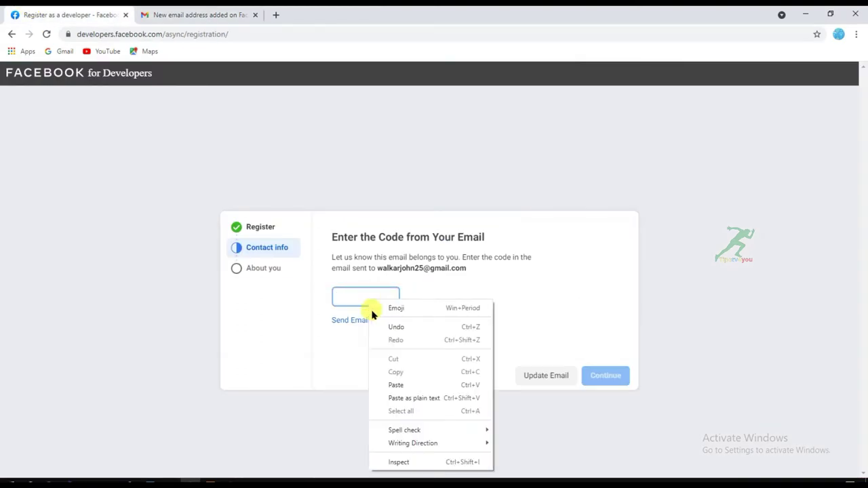
pyautogui.click(404, 383)
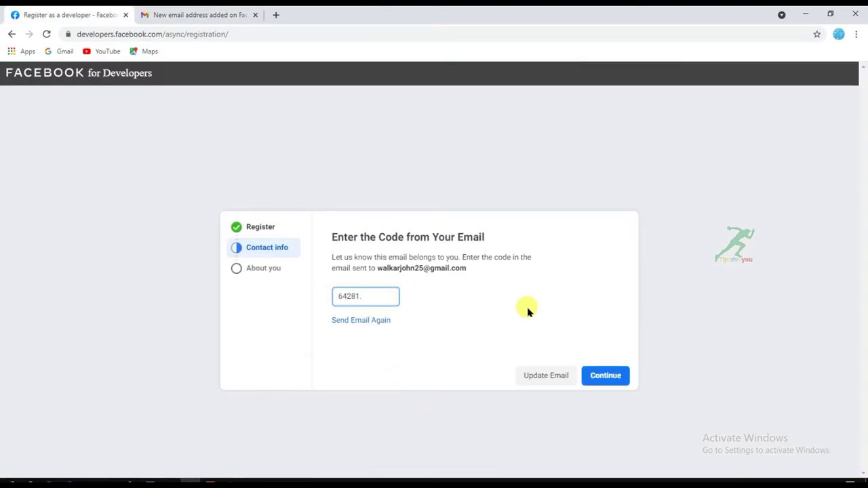
pyautogui.click(618, 379)
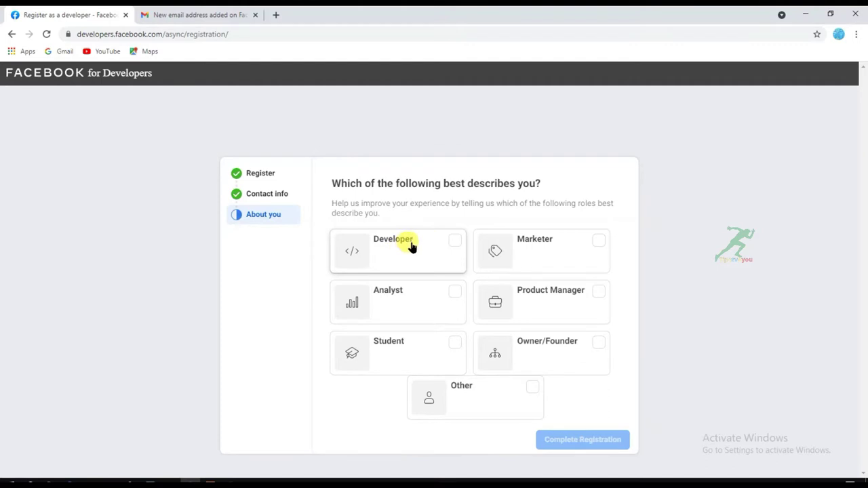
# Choose Developer as your role and complete the registration.
pyautogui.click(453, 247)
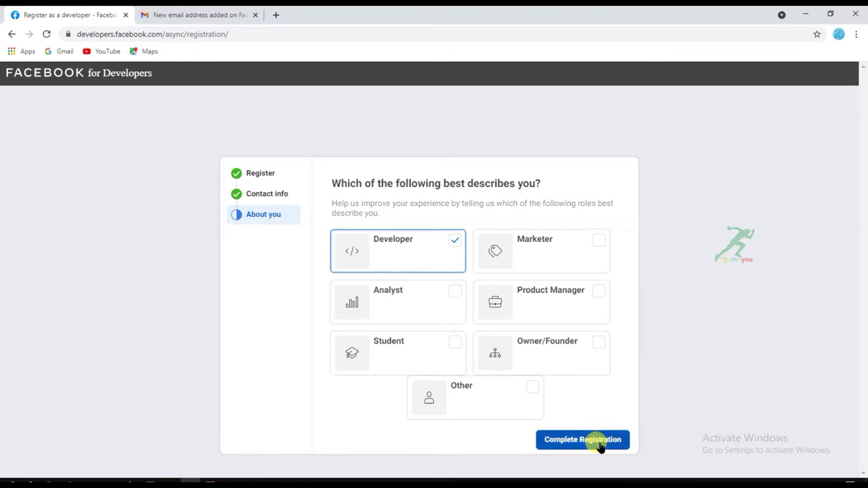
pyautogui.click(601, 446)
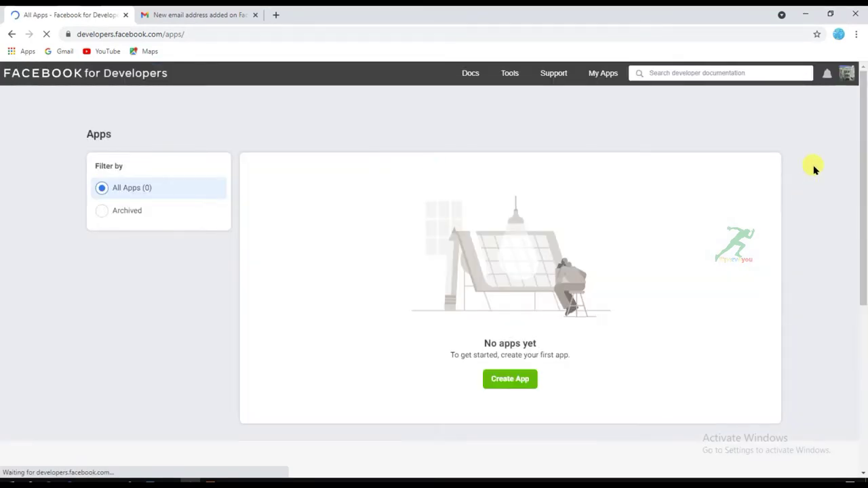
# Start a new app with Instant Games as the app type and continue.
pyautogui.click(522, 383)
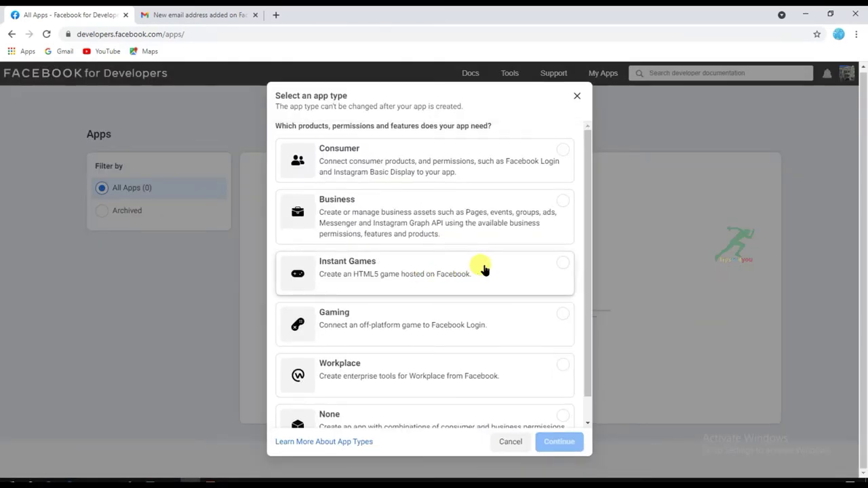
pyautogui.click(484, 270)
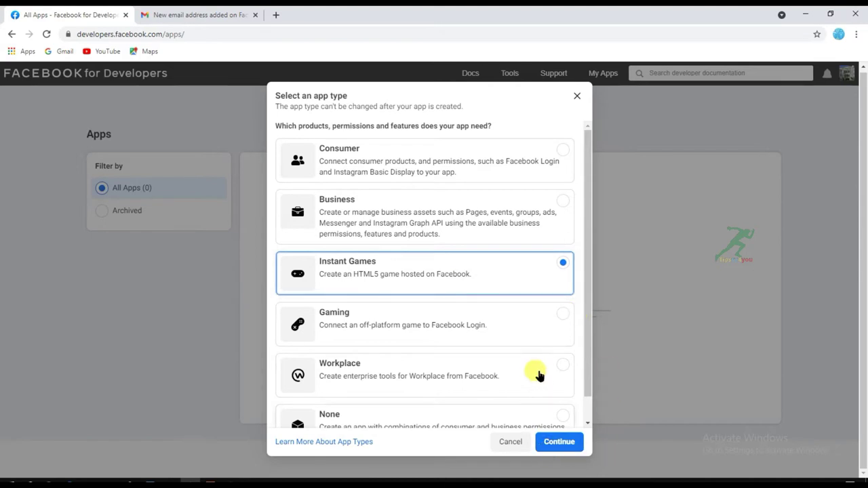
pyautogui.scroll(-1, 538, 374)
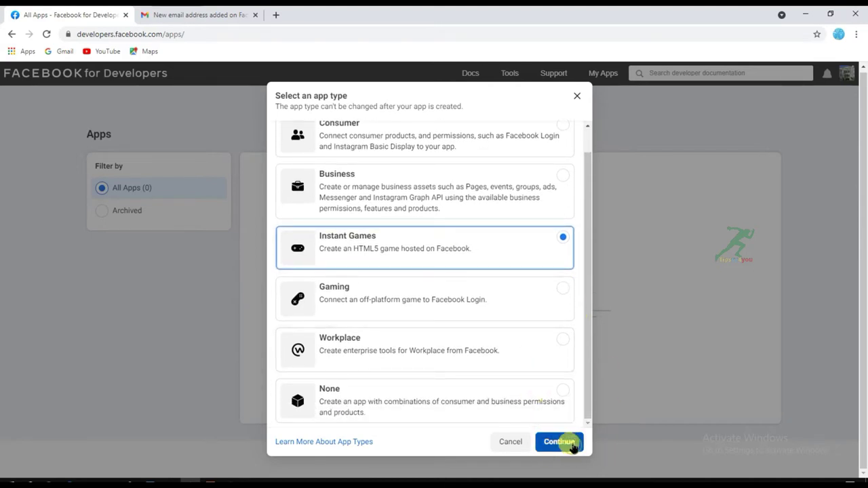
pyautogui.click(558, 441)
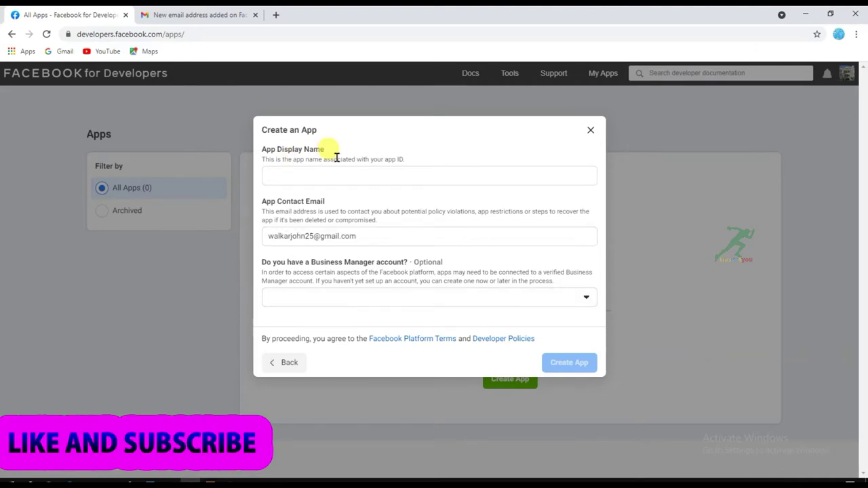
# Enter 'Earning Game' as the App Display Name and create the app.
pyautogui.click(317, 171)
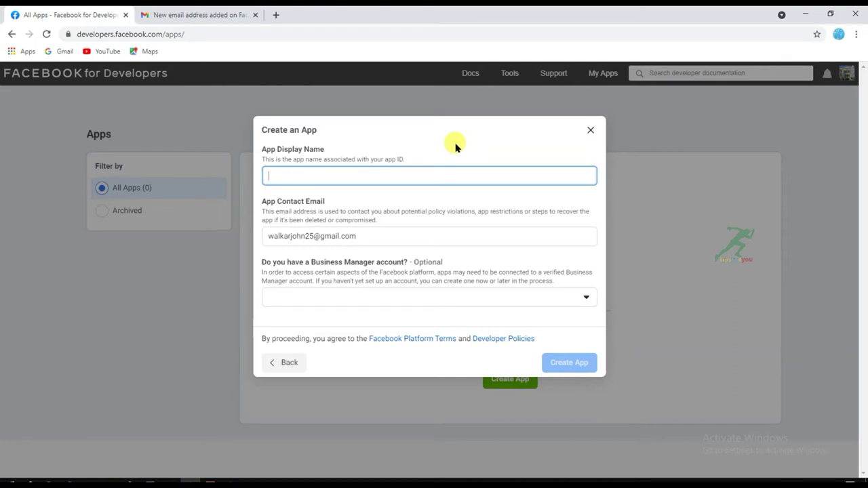
pyautogui.write('Earning Game')
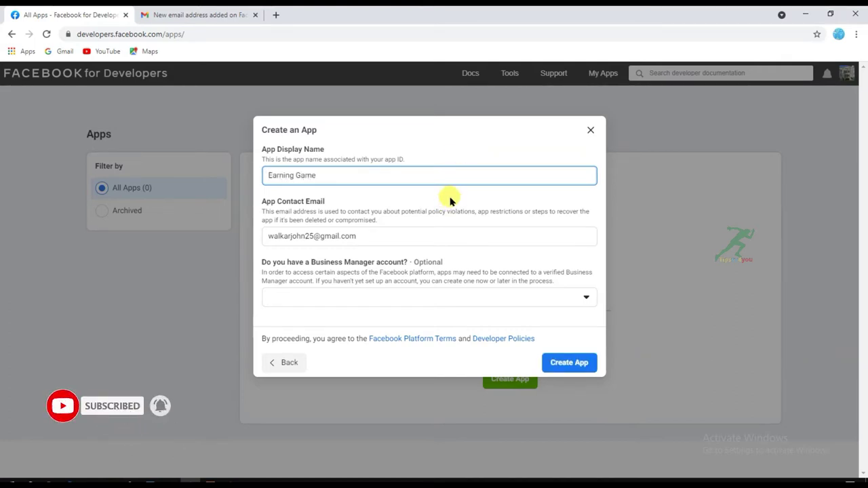
pyautogui.click(407, 291)
pyautogui.moveTo(415, 264); pyautogui.dragTo(443, 260)
pyautogui.click(448, 262)
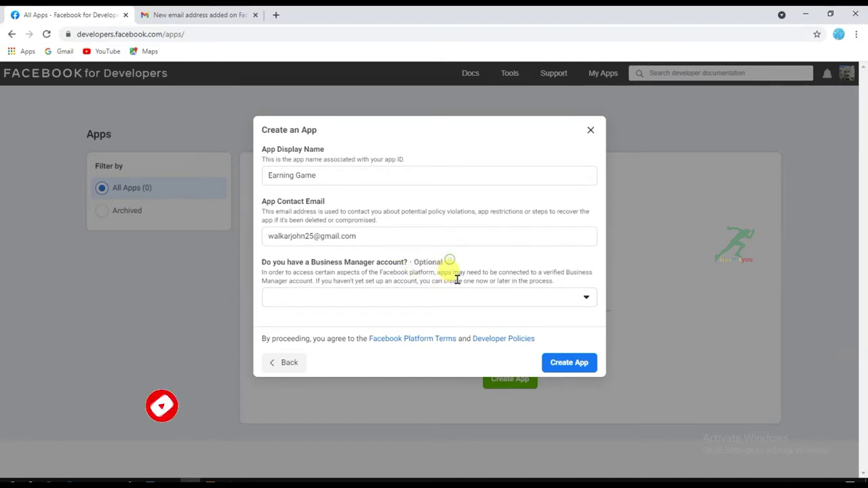
pyautogui.click(574, 363)
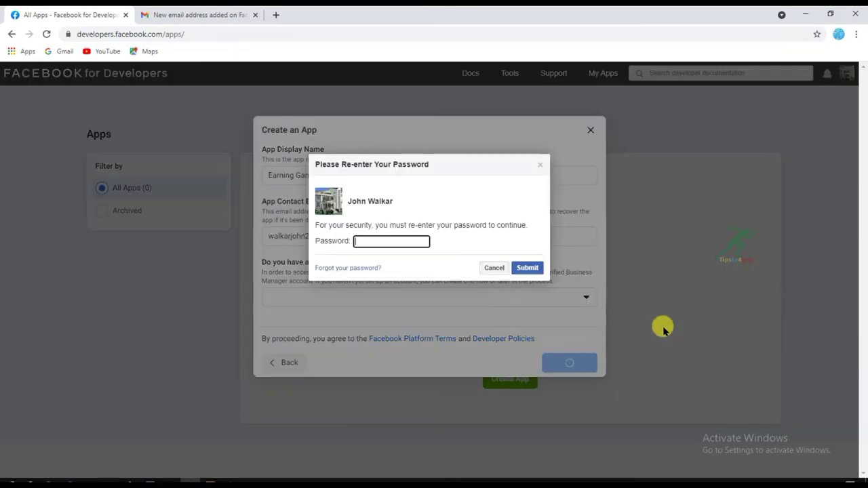
# Re-enter the account password to confirm creating the app.
pyautogui.click(378, 240)
pyautogui.write('******')
pyautogui.click(527, 269)
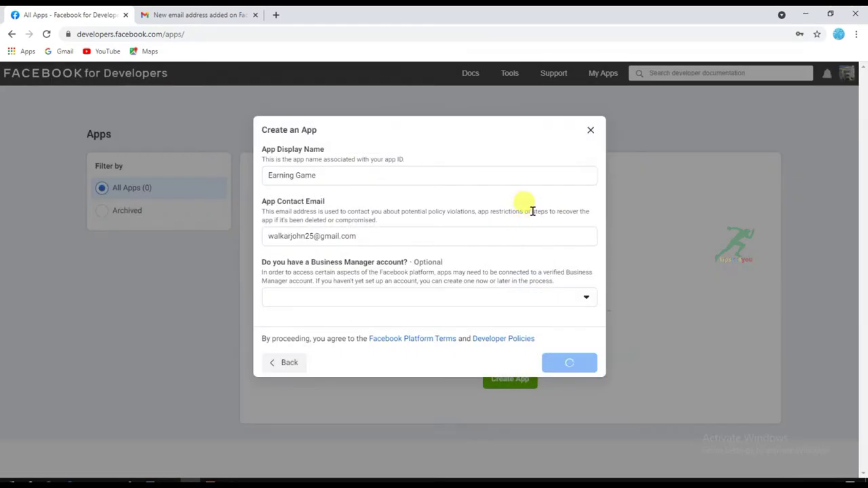
pyautogui.write('******')
pyautogui.press('Return')
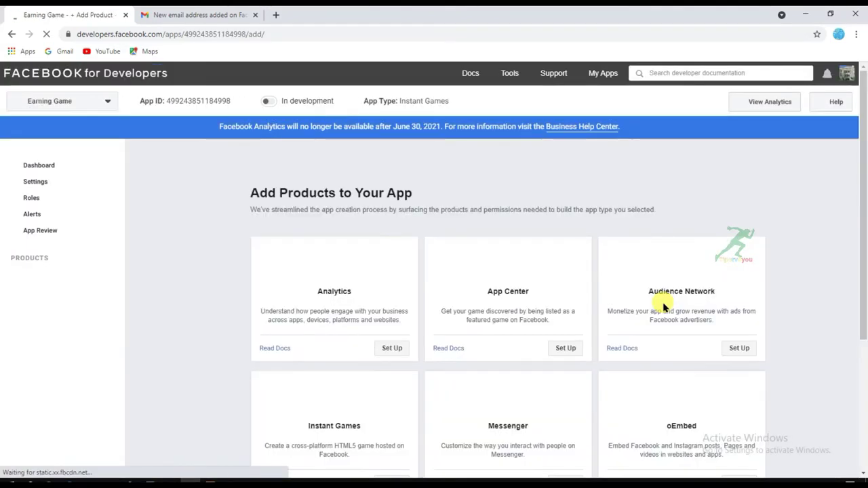
# Expand Settings in the sidebar and open Earning Game's Basic settings page.
pyautogui.scroll(-5, 844, 244)
pyautogui.scroll(5, 844, 245)
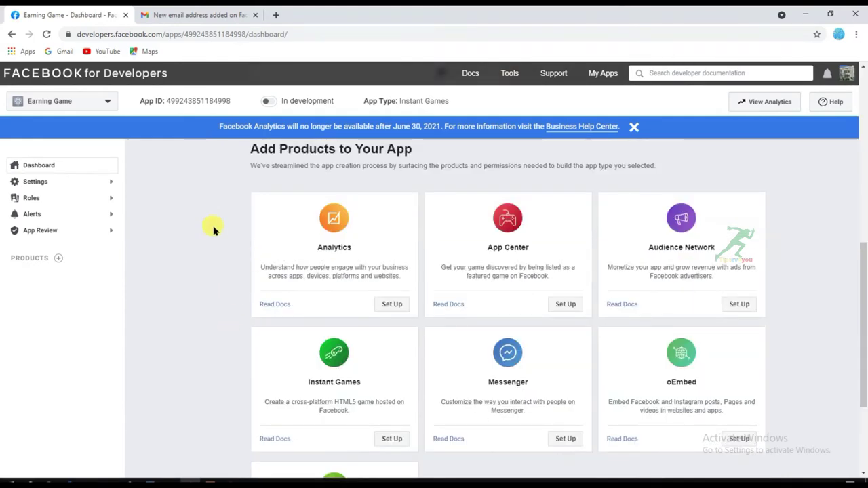
pyautogui.click(87, 182)
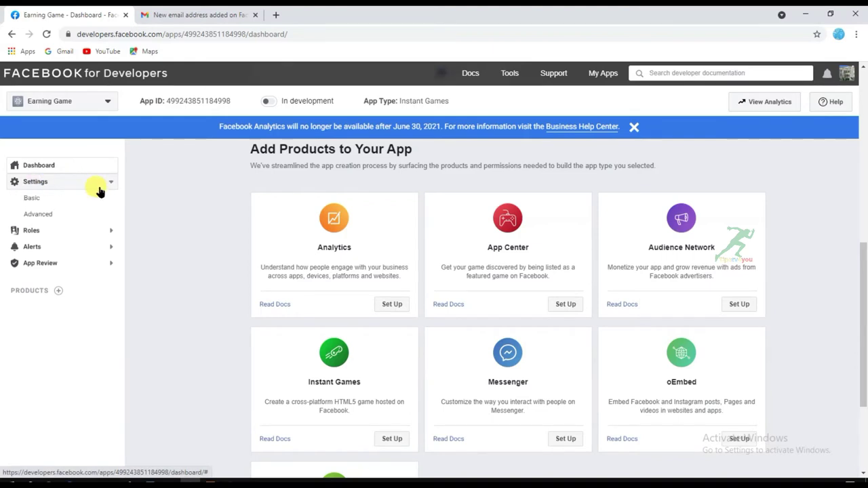
pyautogui.click(45, 200)
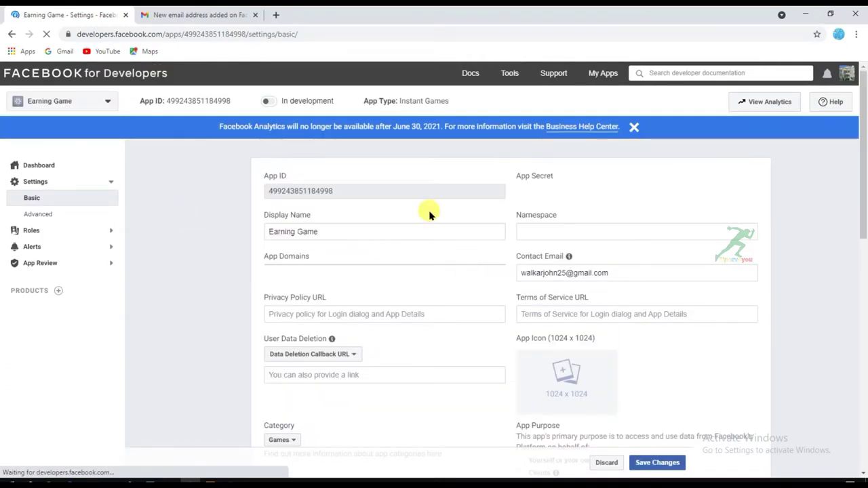
# Fill the Namespace field on Earning Game's Basic settings page with 'earninggame'.
pyautogui.click(564, 234)
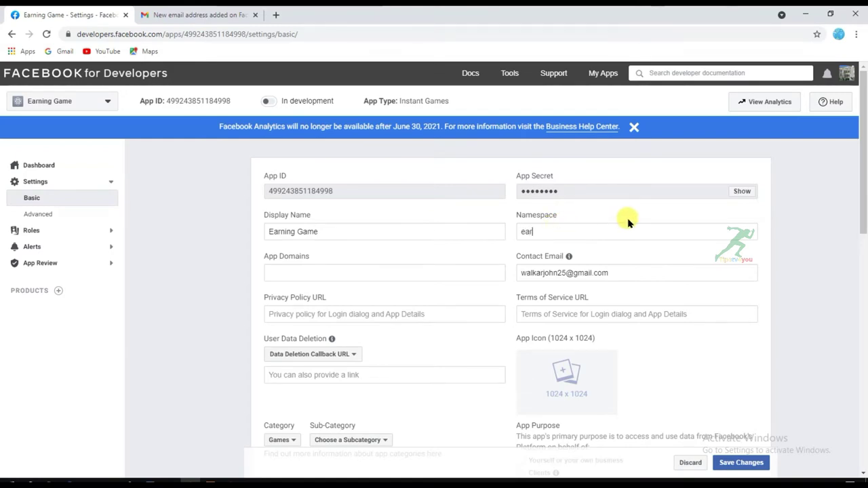
pyautogui.write('earninggame')
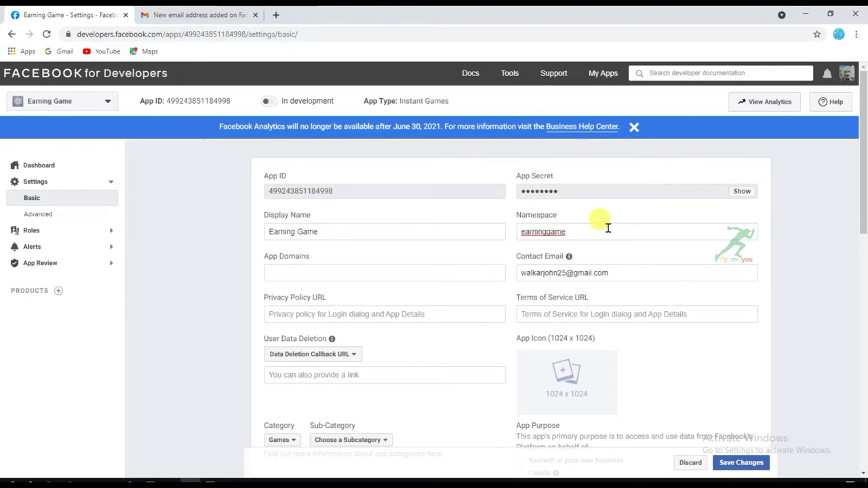
pyautogui.click(265, 256)
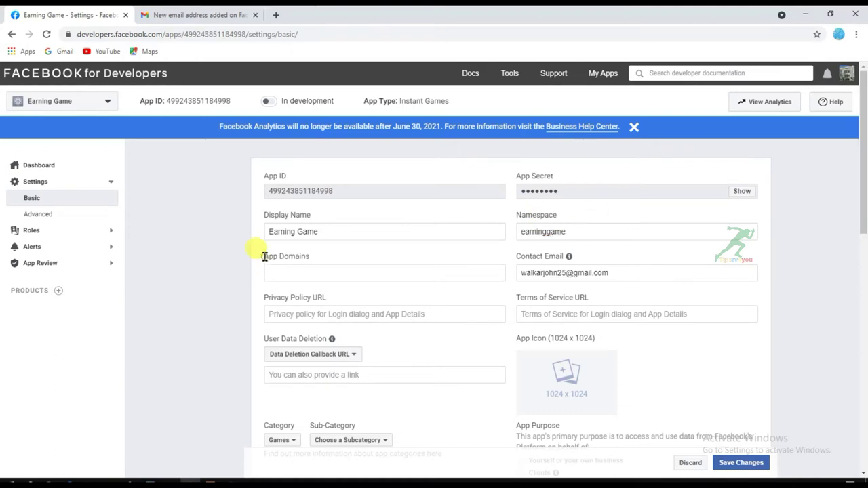
pyautogui.moveTo(264, 256); pyautogui.dragTo(309, 256)
pyautogui.click(318, 260)
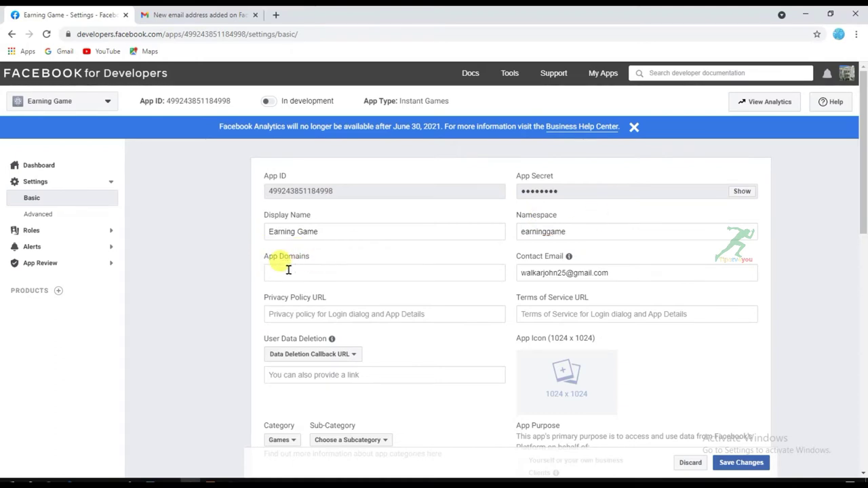
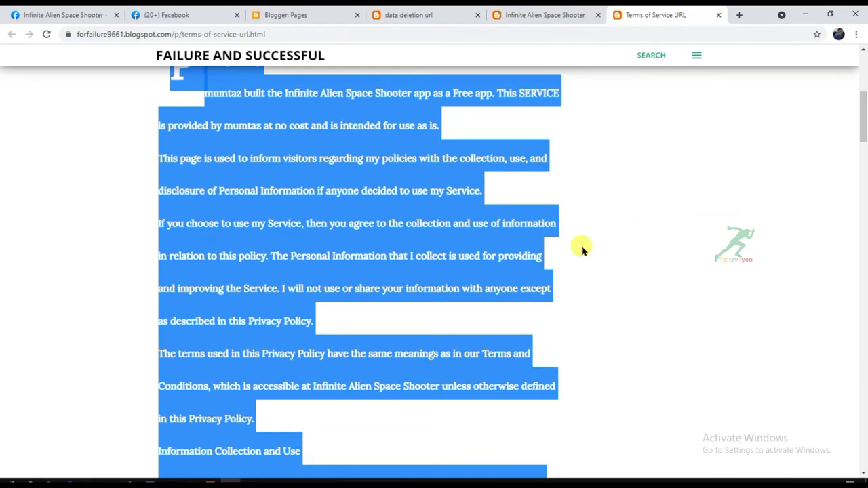
pyautogui.scroll(-13, 576, 264)
pyautogui.scroll(10, 575, 277)
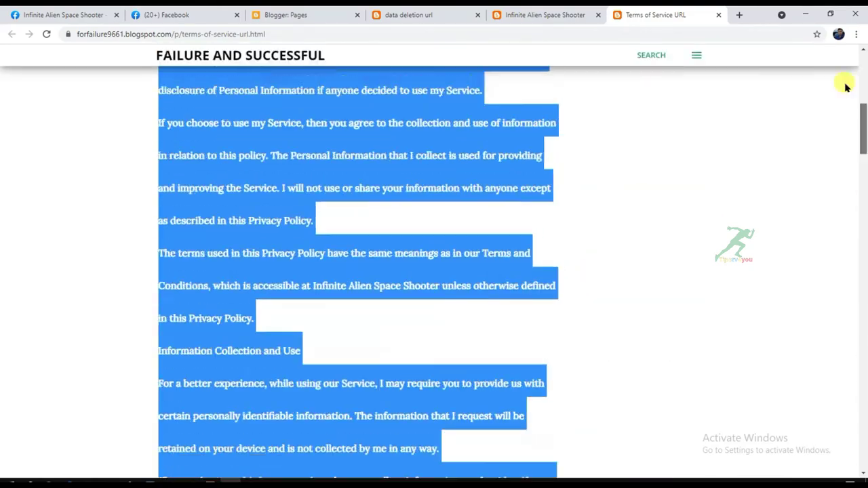
pyautogui.scroll(-10, 378, 232)
pyautogui.scroll(10, 441, 171)
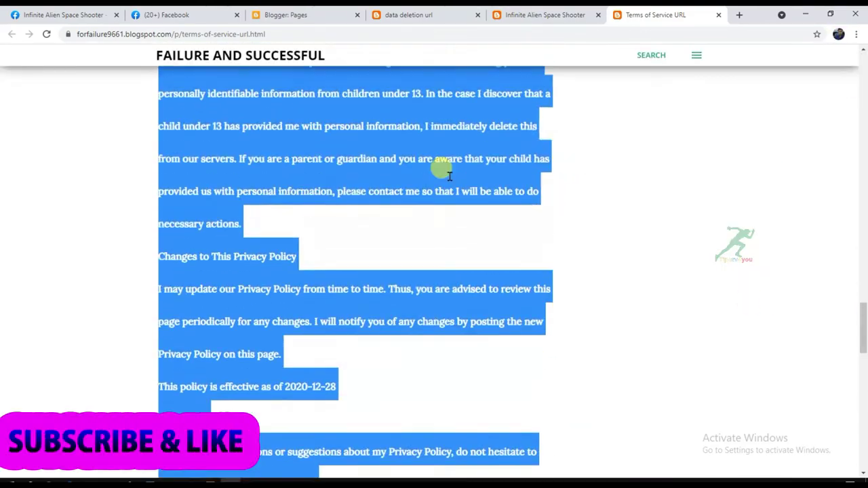
pyautogui.scroll(10, 514, 194)
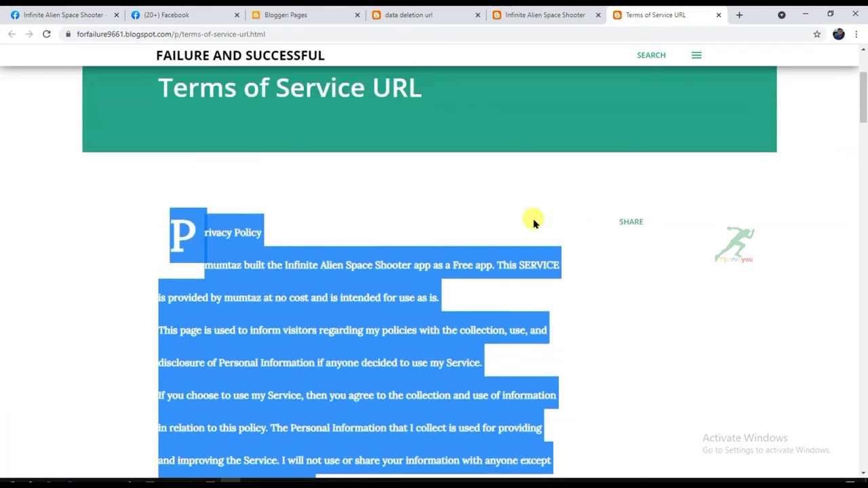
# Start a new Blogger page and paste the Infinite Alien Space Shooter privacy policy into its body.
pyautogui.click(252, 483)
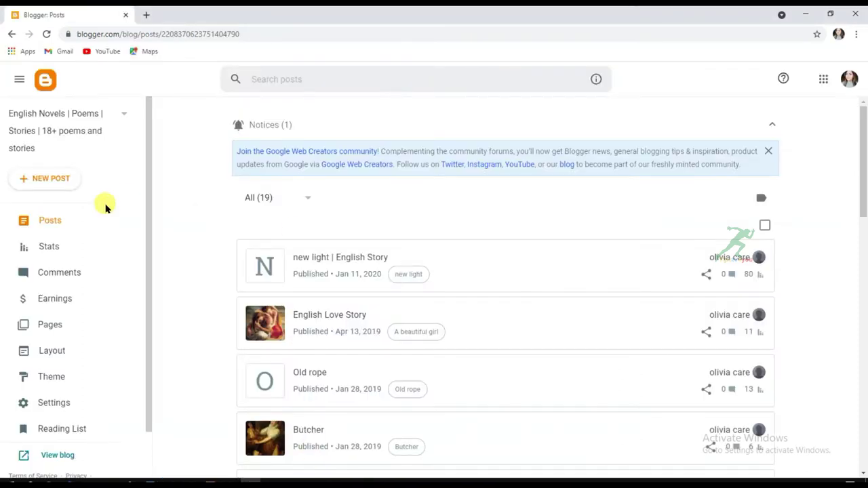
pyautogui.scroll(-1, 177, 162)
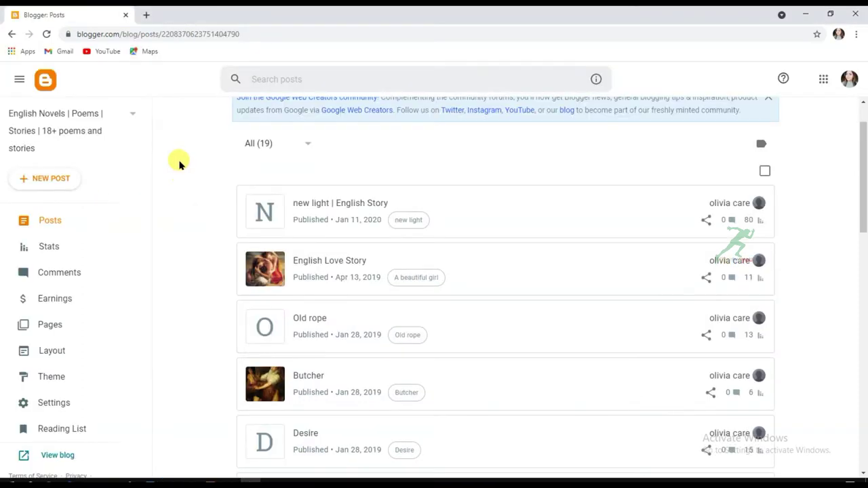
pyautogui.click(48, 324)
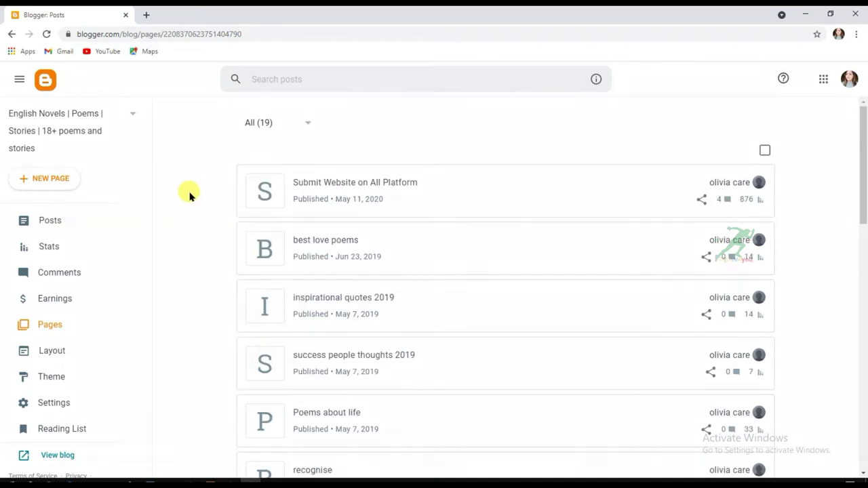
pyautogui.click(61, 182)
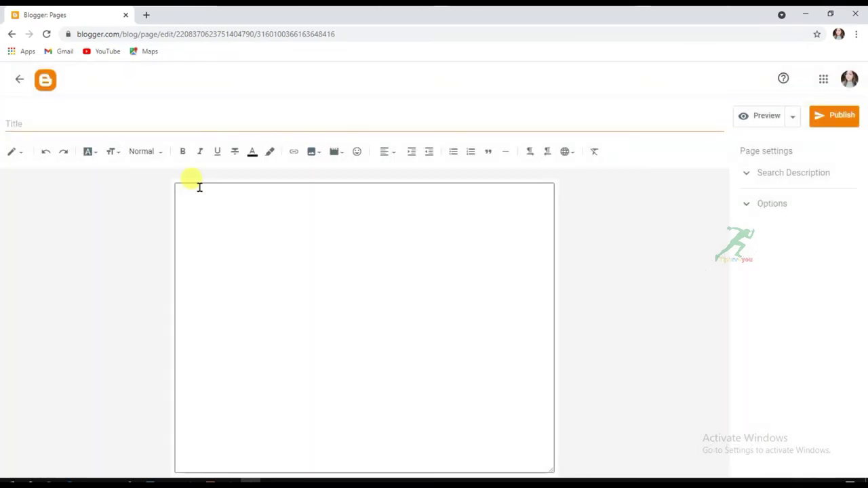
pyautogui.hotkey('ctrl', 'v')
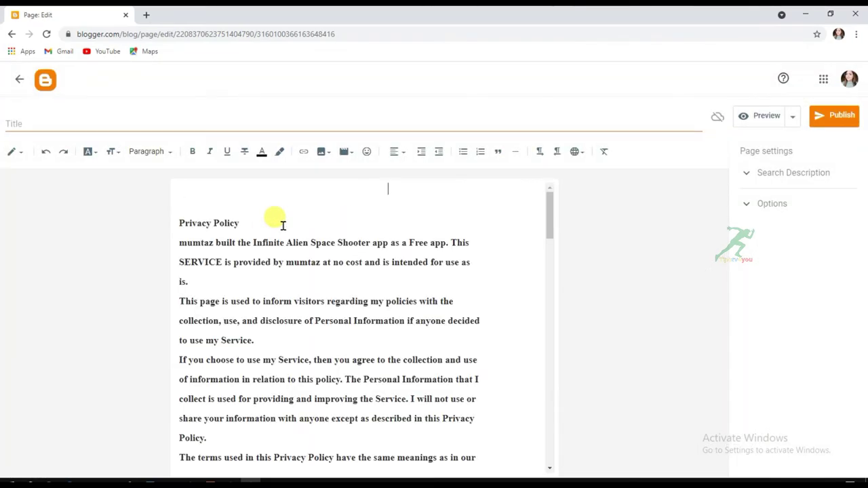
# Title the page 'Earning game terms and condition' and replace both app-name mentions with 'earning game'.
pyautogui.click(42, 119)
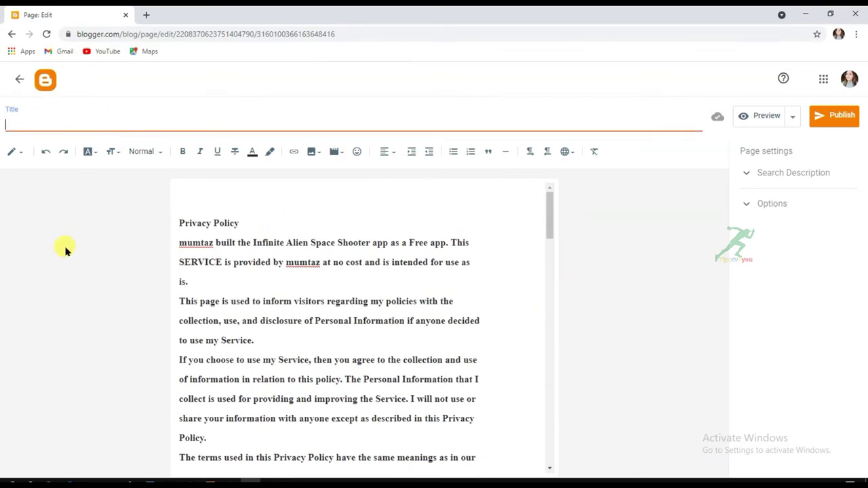
pyautogui.write('Earning game terms an')
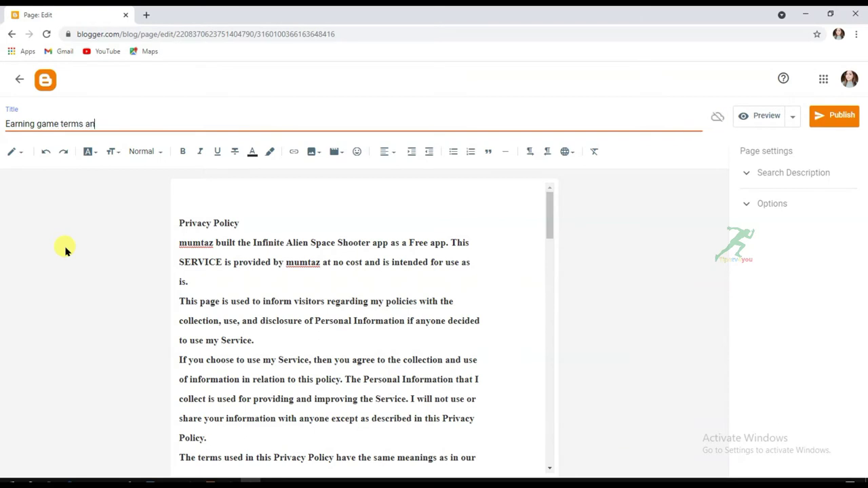
pyautogui.write('d condition')
pyautogui.moveTo(253, 242)
pyautogui.mouseDown()
pyautogui.moveTo(364, 245)
pyautogui.moveTo(252, 244)
pyautogui.mouseUp()
pyautogui.click(367, 243)
pyautogui.write('earning game')
pyautogui.scroll(-3, 490, 261)
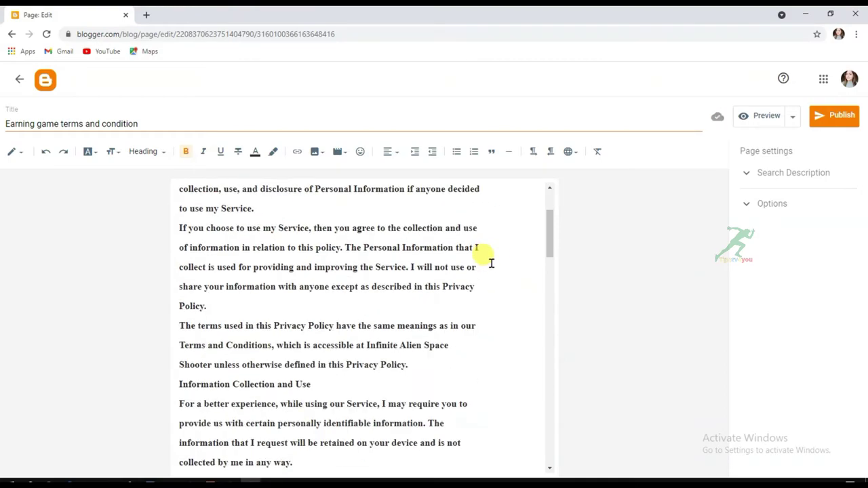
pyautogui.moveTo(366, 240); pyautogui.dragTo(213, 259)
pyautogui.write('earning game')
# Change the name part of the contact e-mail and make the Privacy Policy heading Large.
pyautogui.scroll(-15, 461, 285)
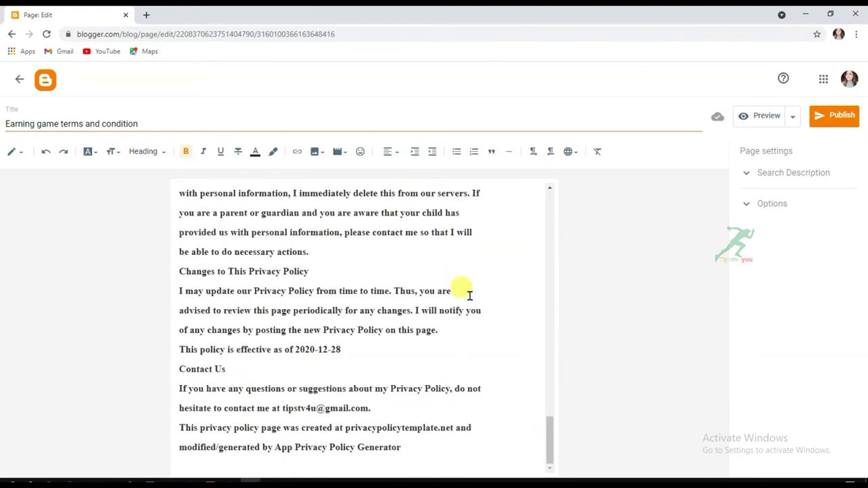
pyautogui.moveTo(288, 409); pyautogui.dragTo(313, 409)
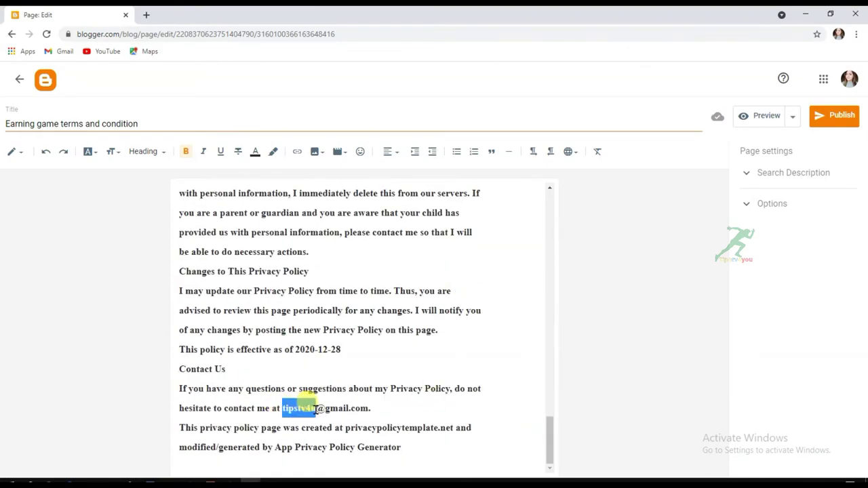
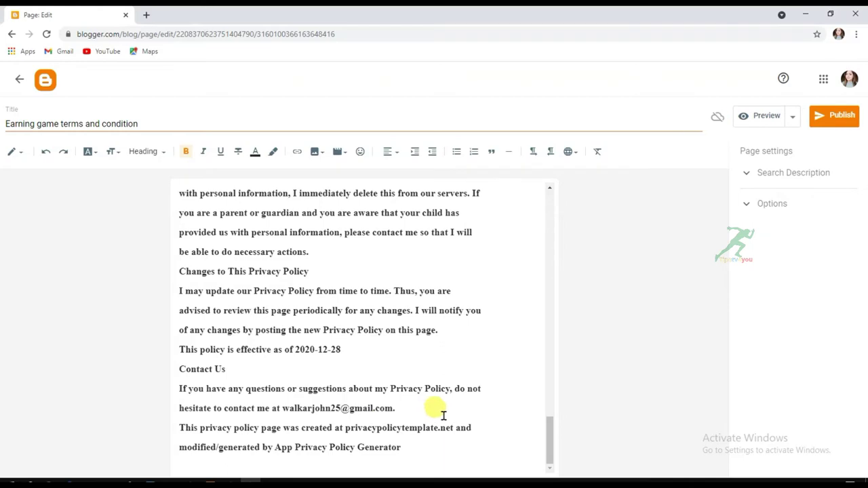
pyautogui.scroll(1, 450, 352)
pyautogui.moveTo(550, 438); pyautogui.dragTo(372, 228)
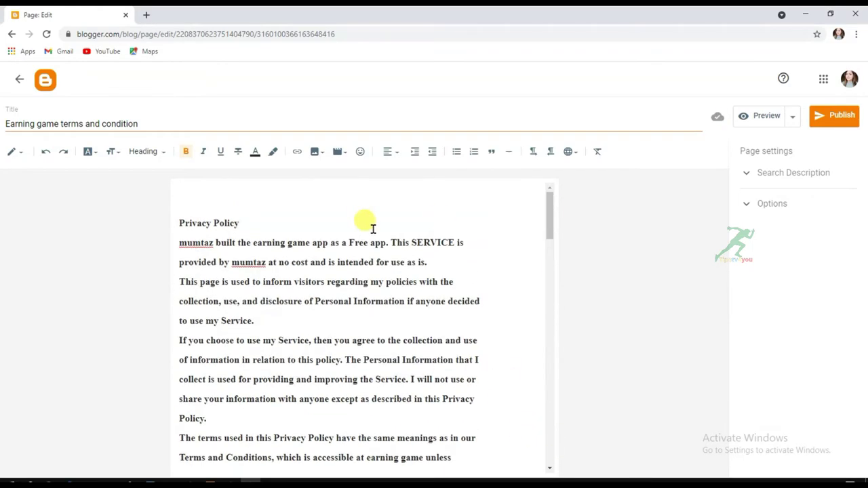
pyautogui.tripleClick(372, 229)
pyautogui.click(113, 152)
pyautogui.click(143, 262)
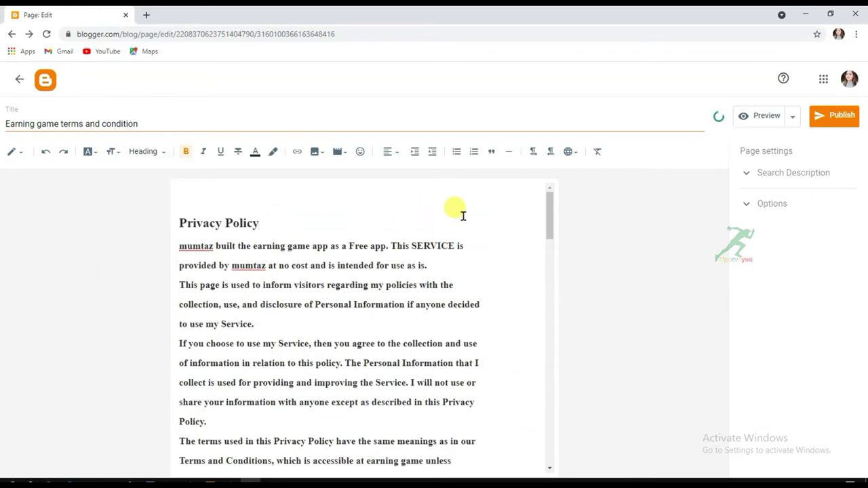
pyautogui.scroll(-1, 498, 222)
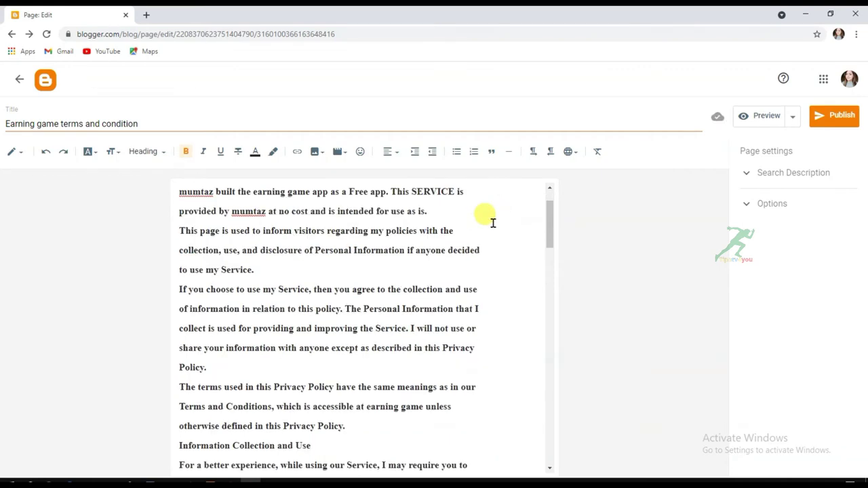
# Publish the 'Earning game terms and condition' page, view it live, and select its address.
pyautogui.click(838, 126)
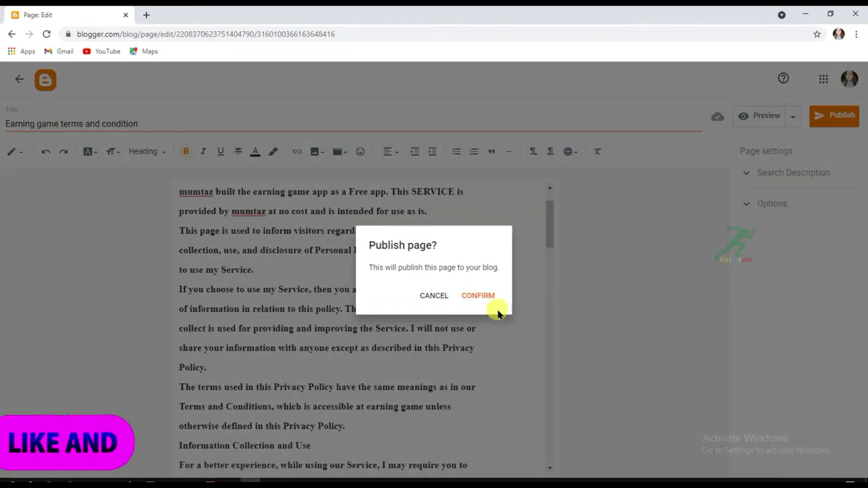
pyautogui.click(482, 295)
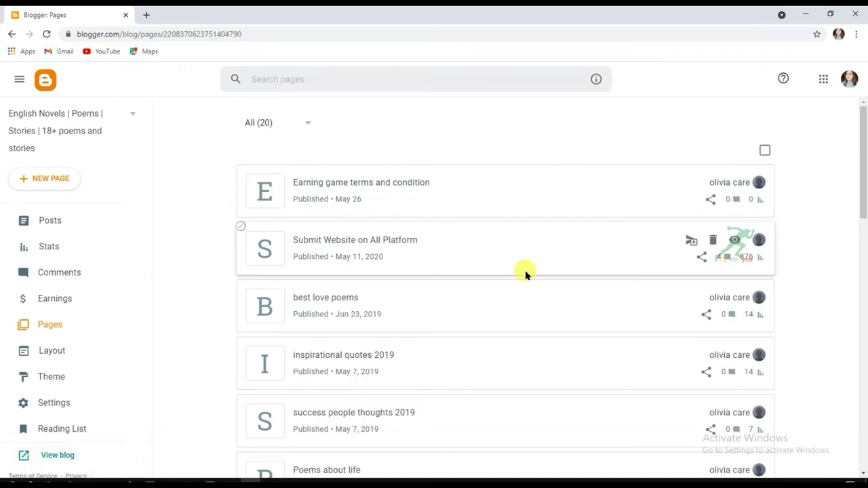
pyautogui.click(735, 259)
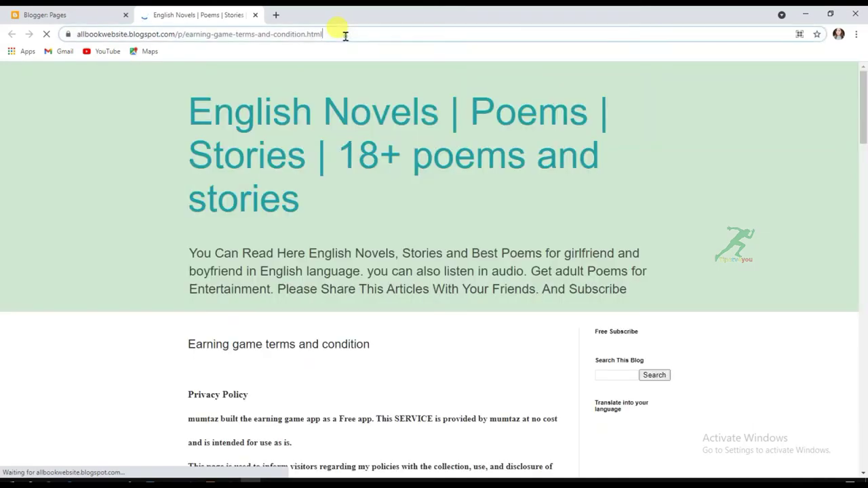
pyautogui.click(345, 33)
pyautogui.hotkey('ctrl', 'c')
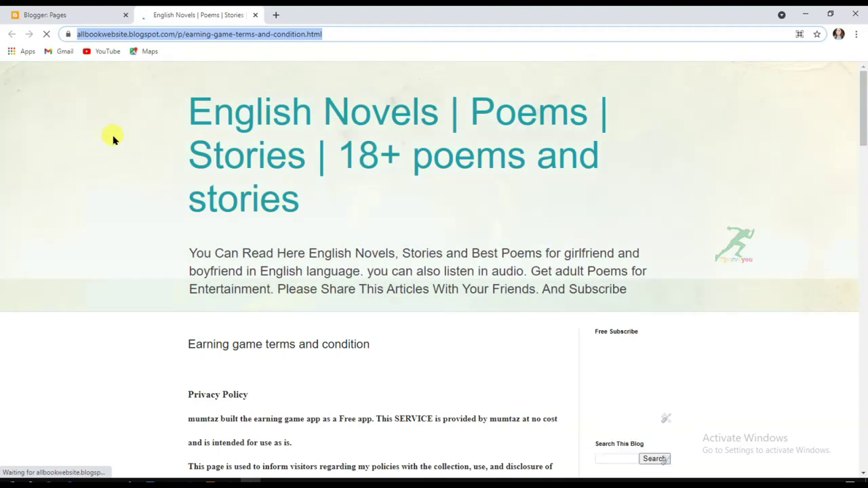
# Paste the Blogger page address into both the Privacy Policy and Terms of Service URL fields.
pyautogui.click(184, 441)
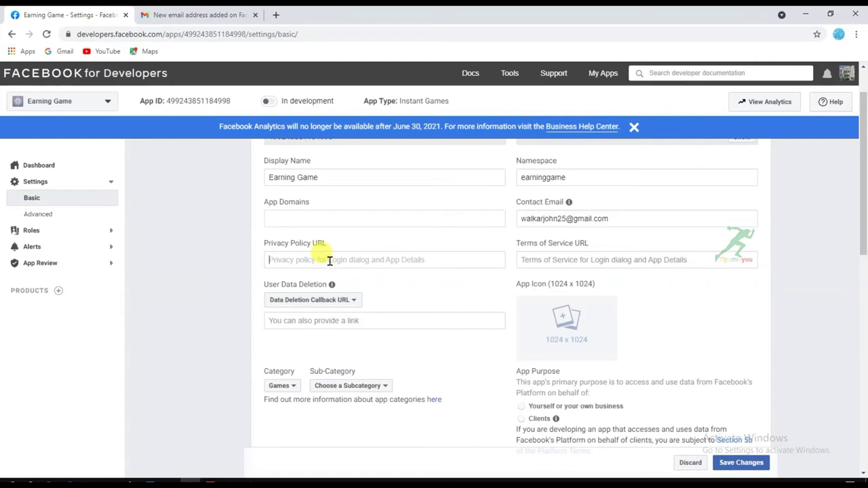
pyautogui.hotkey('ctrl', 'v')
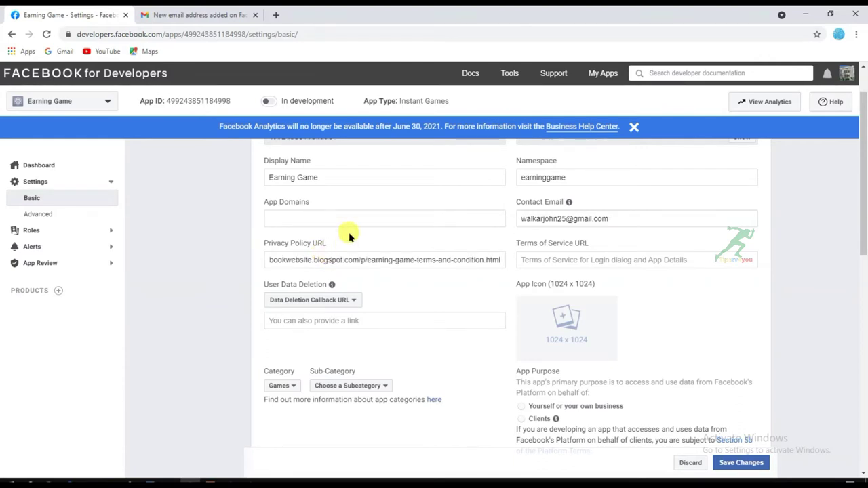
pyautogui.click(201, 245)
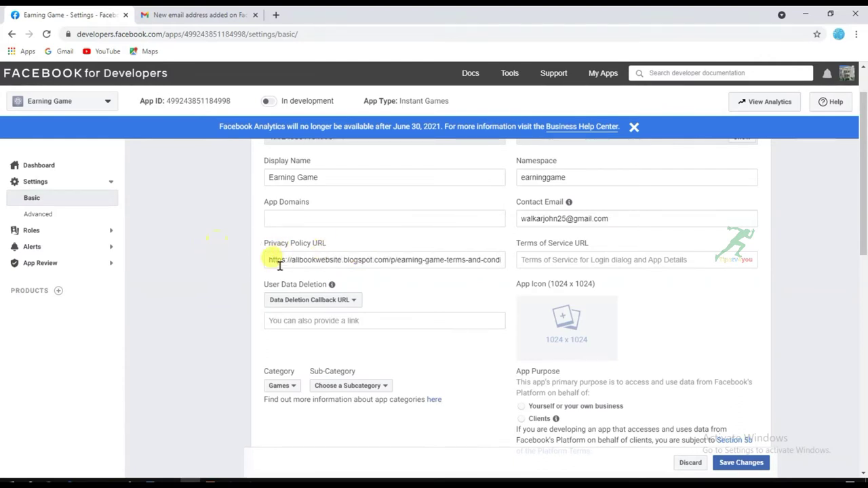
pyautogui.click(683, 258)
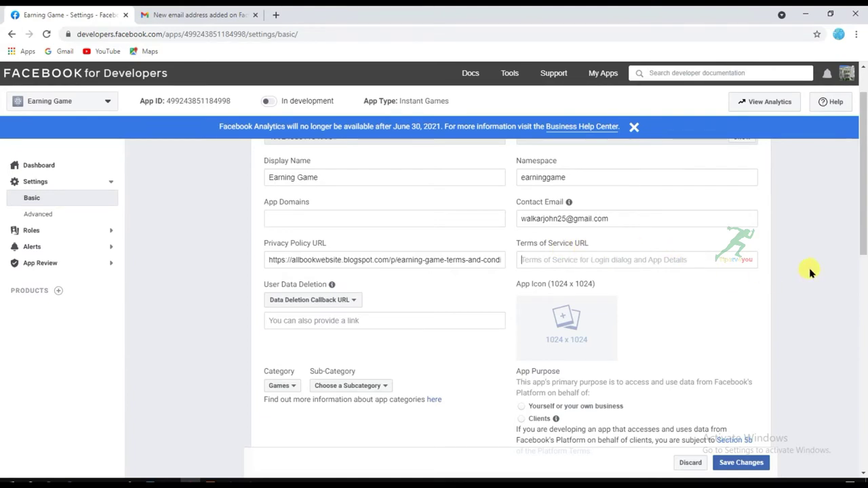
pyautogui.hotkey('ctrl', 'v')
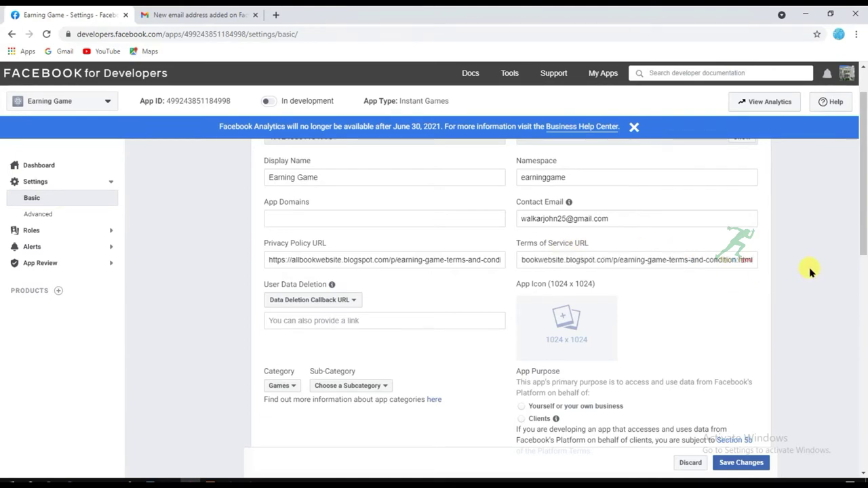
pyautogui.click(811, 271)
# Keep Data Deletion Callback URL as the user data deletion type.
pyautogui.scroll(-1, 807, 241)
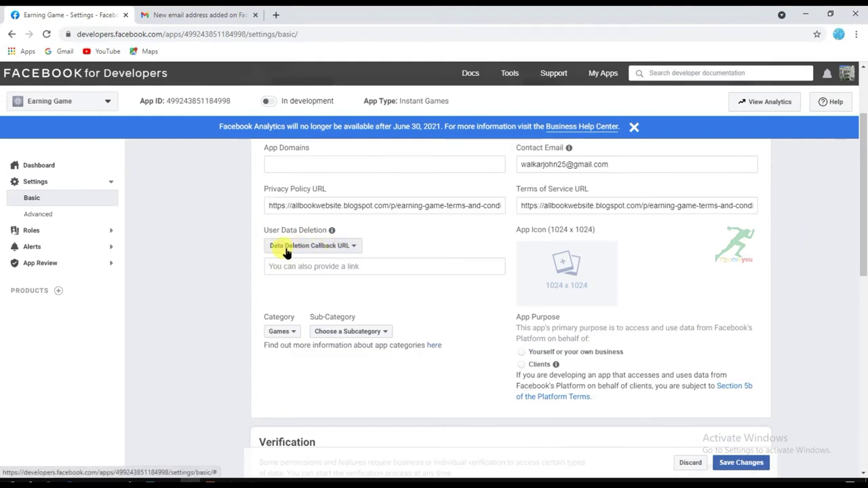
pyautogui.click(351, 248)
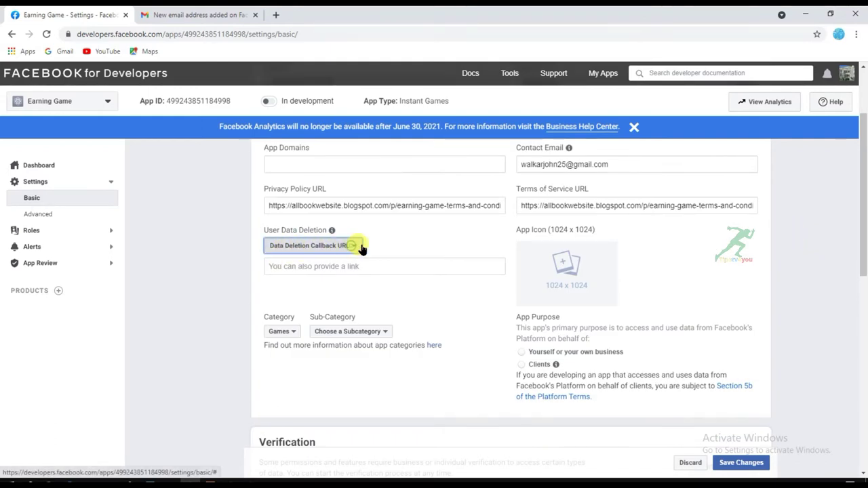
pyautogui.click(414, 241)
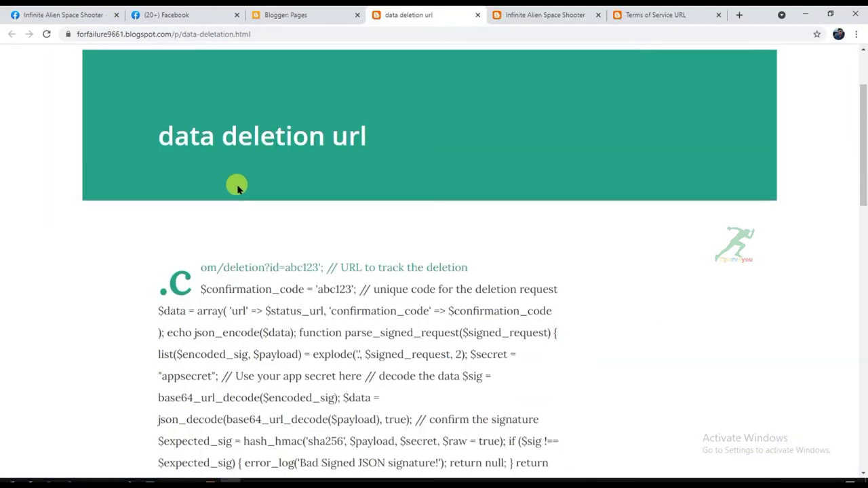
# Select and copy the data deletion code from the existing blog page.
pyautogui.scroll(2, 423, 180)
pyautogui.scroll(-2, 423, 180)
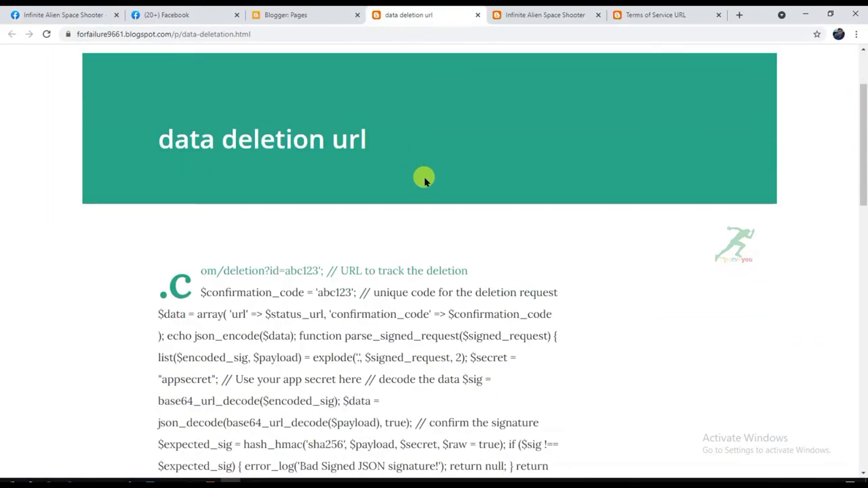
pyautogui.scroll(-1, 424, 176)
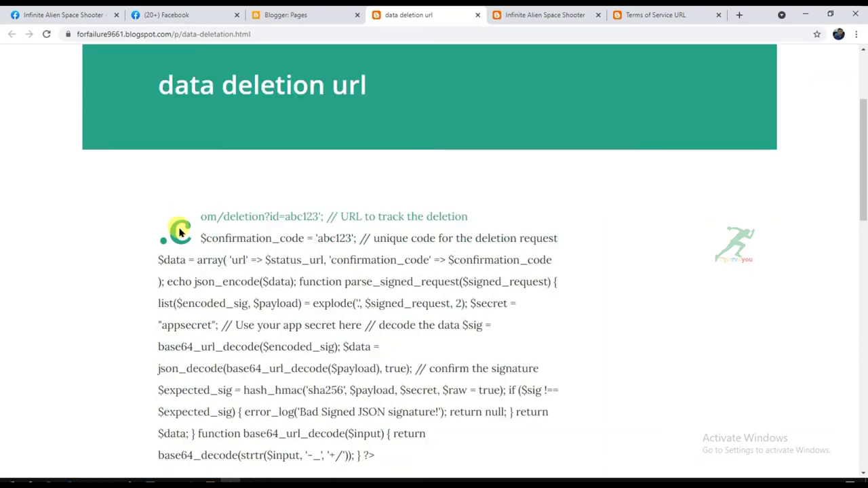
pyautogui.moveTo(172, 226); pyautogui.dragTo(472, 408)
pyautogui.scroll(-1, 502, 384)
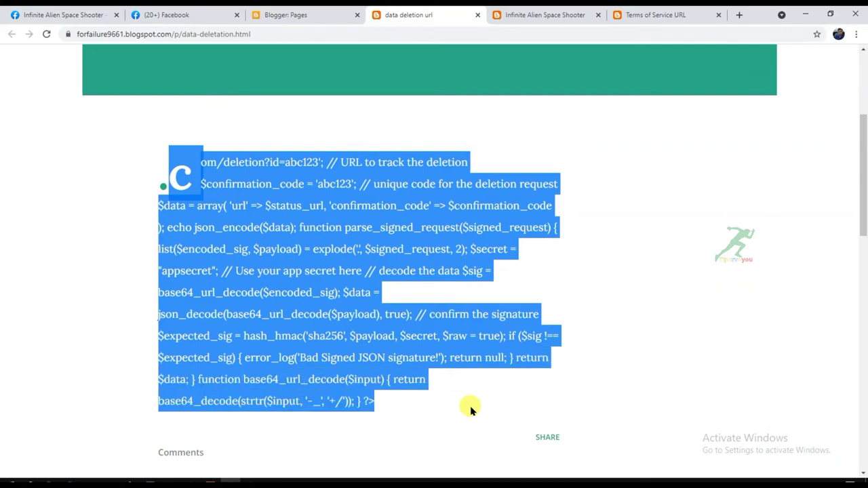
pyautogui.rightClick(356, 400)
pyautogui.click(371, 408)
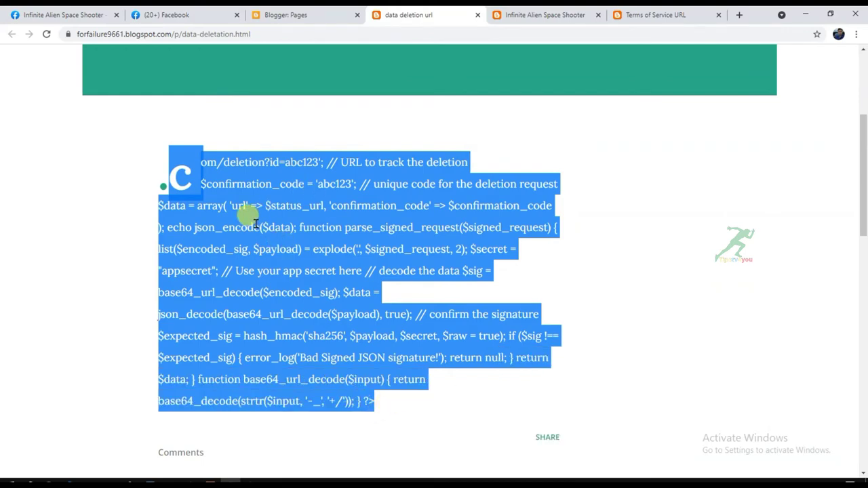
# Start a new, empty page in Blogger.
pyautogui.scroll(2, 270, 231)
pyautogui.scroll(1, 269, 230)
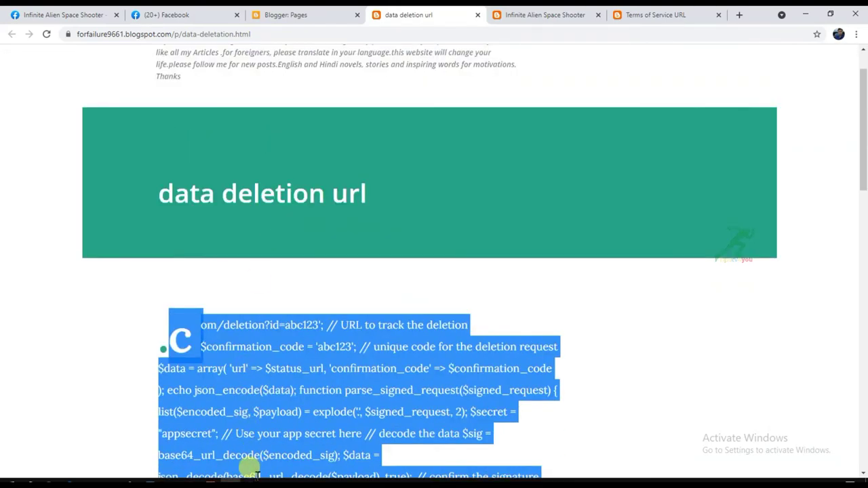
pyautogui.click(253, 478)
pyautogui.click(68, 15)
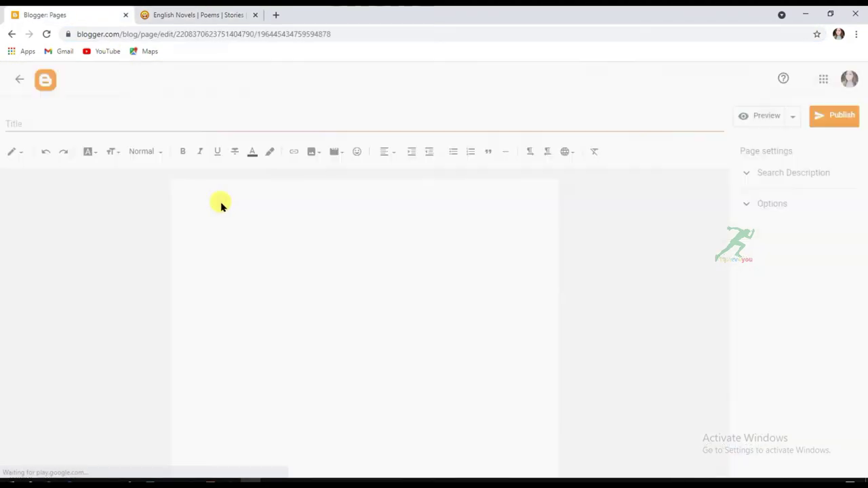
# Publish the pasted code as a page titled 'data deletion url' and view it live.
pyautogui.hotkey('ctrl', 'v')
pyautogui.click(41, 120)
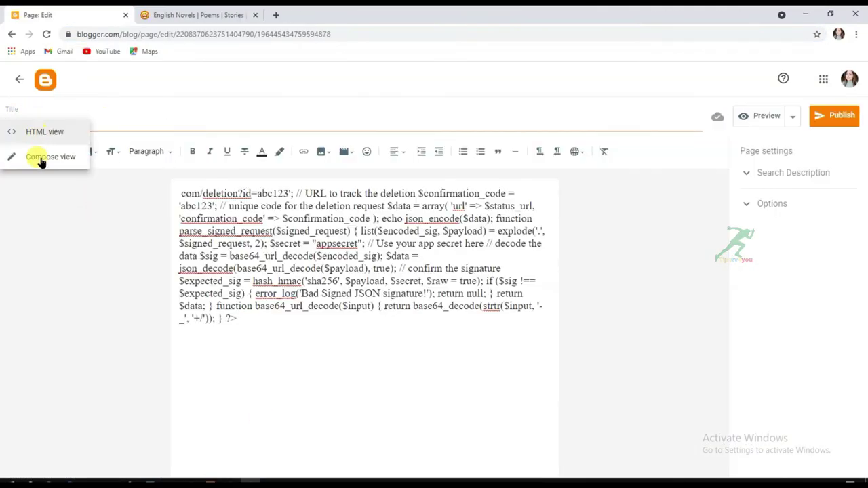
pyautogui.click(39, 161)
pyautogui.click(836, 117)
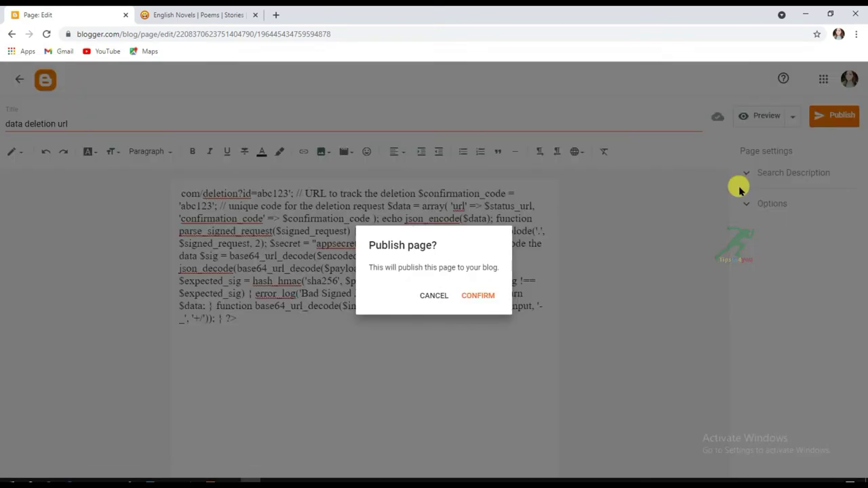
pyautogui.click(482, 298)
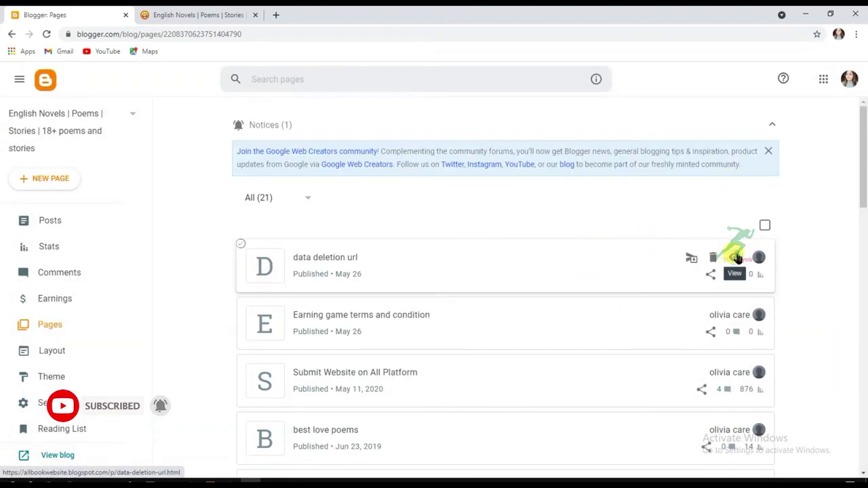
pyautogui.click(737, 259)
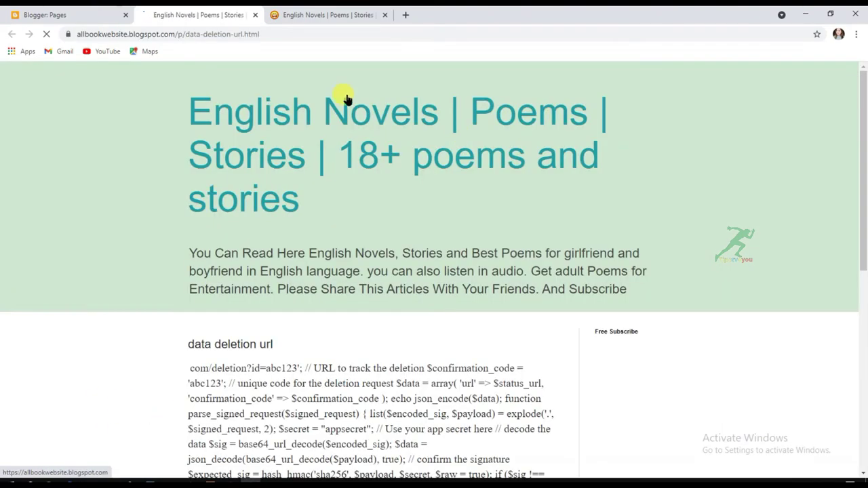
# Copy the data-deletion-url.html address into Facebook's Data Deletion Callback URL field.
pyautogui.click(221, 37)
pyautogui.rightClick(221, 37)
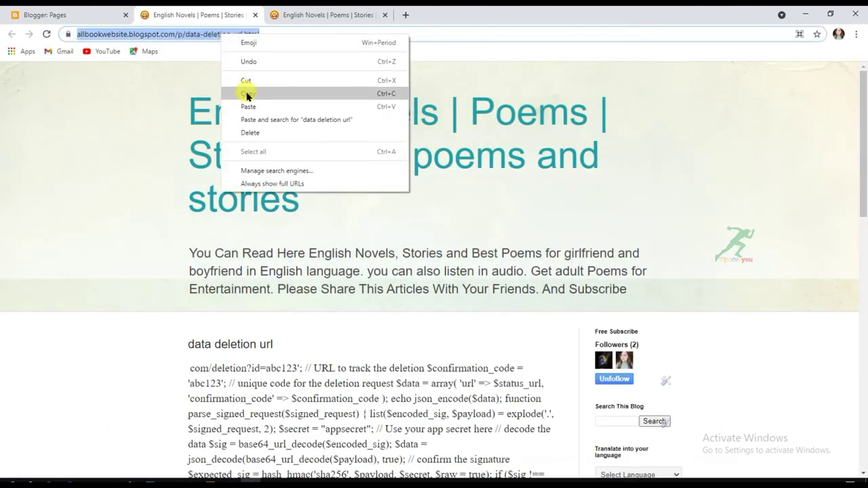
pyautogui.click(247, 92)
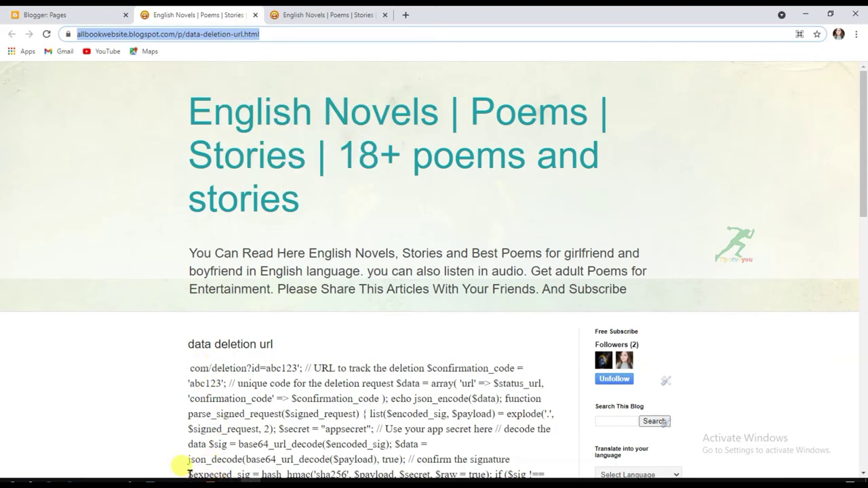
pyautogui.hotkey('alt', 'Tab')
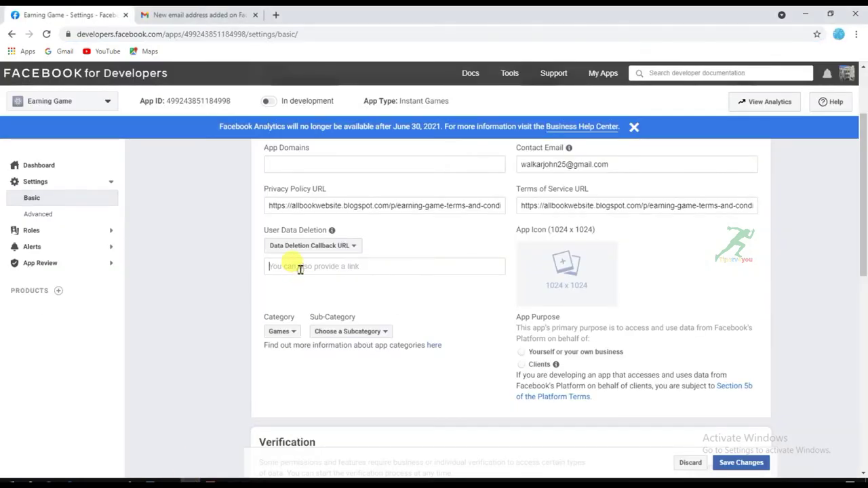
pyautogui.rightClick(300, 268)
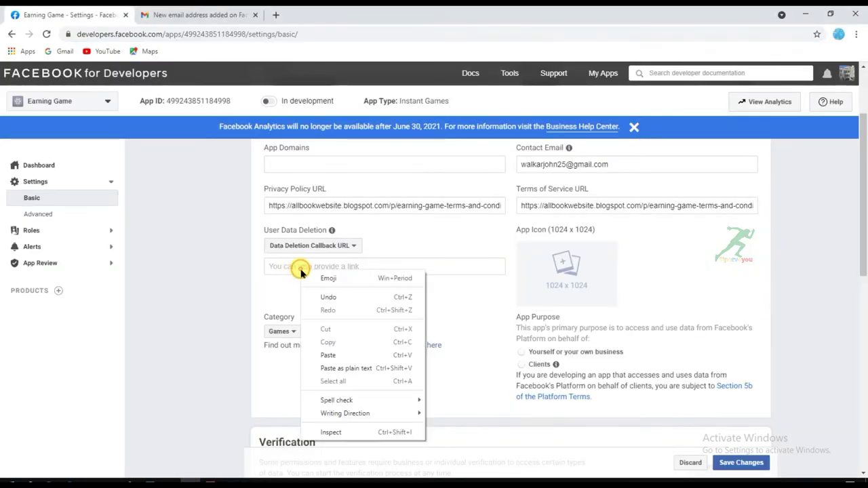
pyautogui.click(316, 354)
pyautogui.scroll(-2, 196, 236)
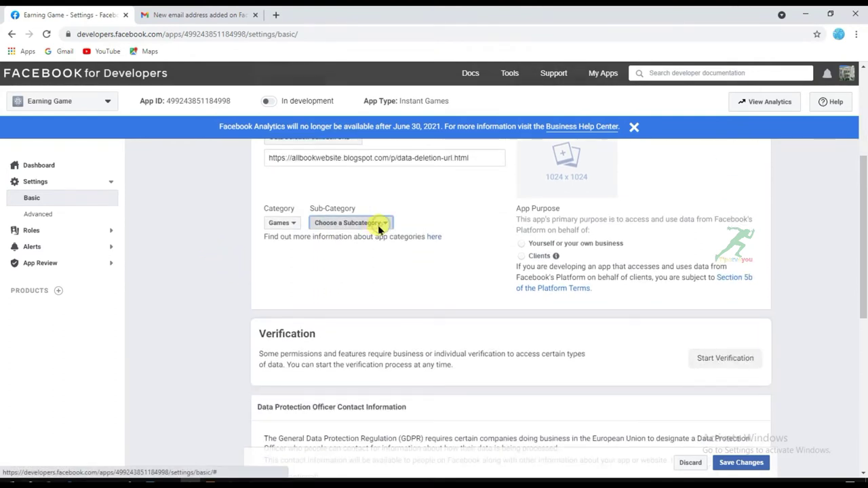
# Choose Action as the Games sub-category.
pyautogui.click(381, 229)
pyautogui.scroll(1, 370, 312)
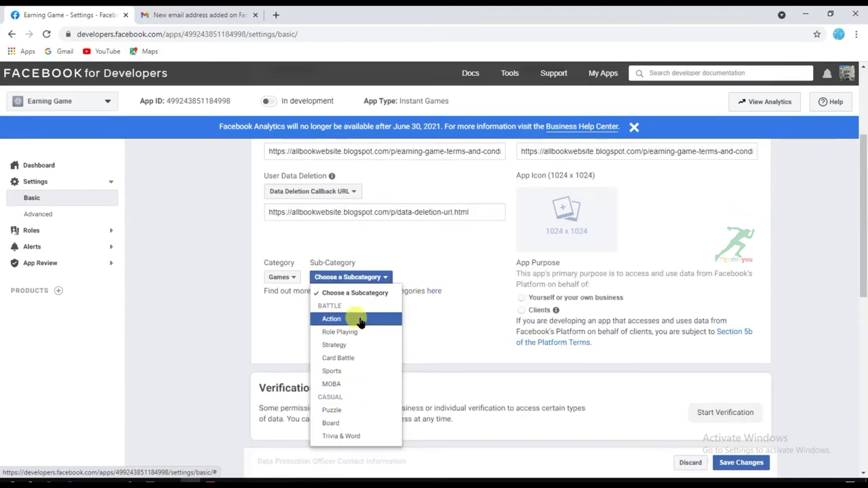
pyautogui.click(359, 319)
pyautogui.scroll(2, 502, 282)
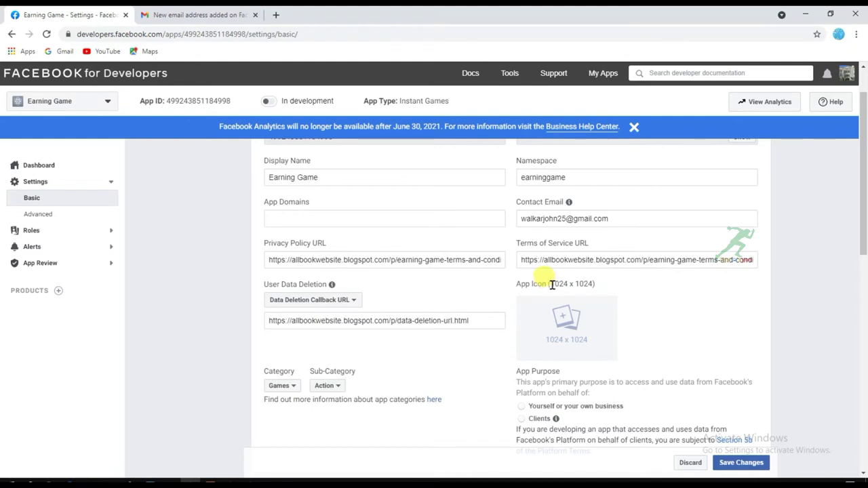
# Highlight the App Icon 1024 x 1024 size requirement.
pyautogui.moveTo(550, 284)
pyautogui.mouseDown()
pyautogui.moveTo(567, 284)
pyautogui.moveTo(535, 284)
pyautogui.mouseUp()
pyautogui.click(630, 284)
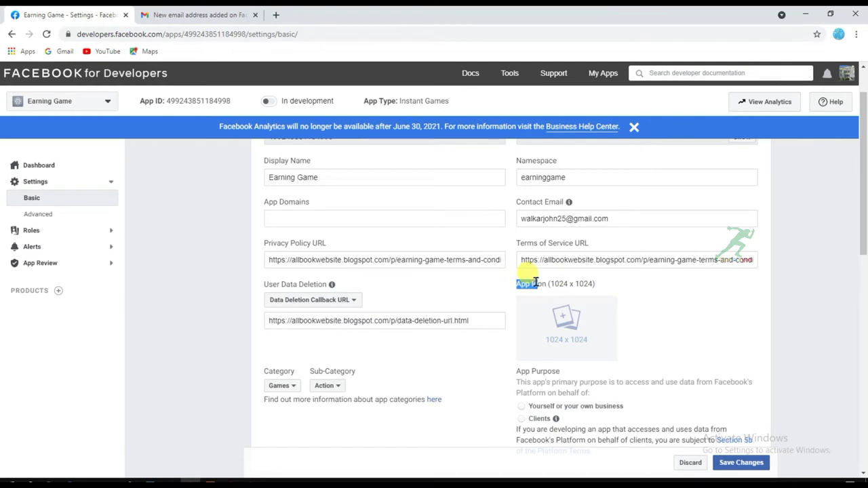
pyautogui.click(522, 282)
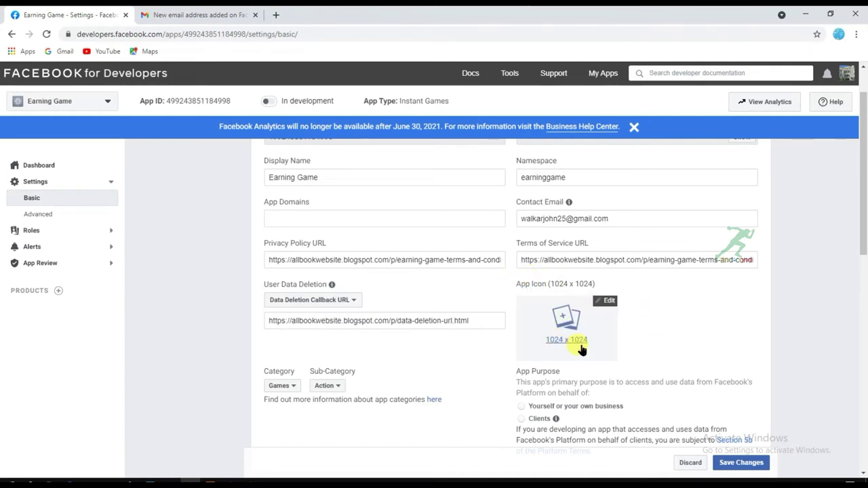
# Minimize Chrome and launch Adobe Photoshop CS5 (64 Bit) from Windows search.
pyautogui.click(807, 14)
pyautogui.press('super')
pyautogui.write('phot')
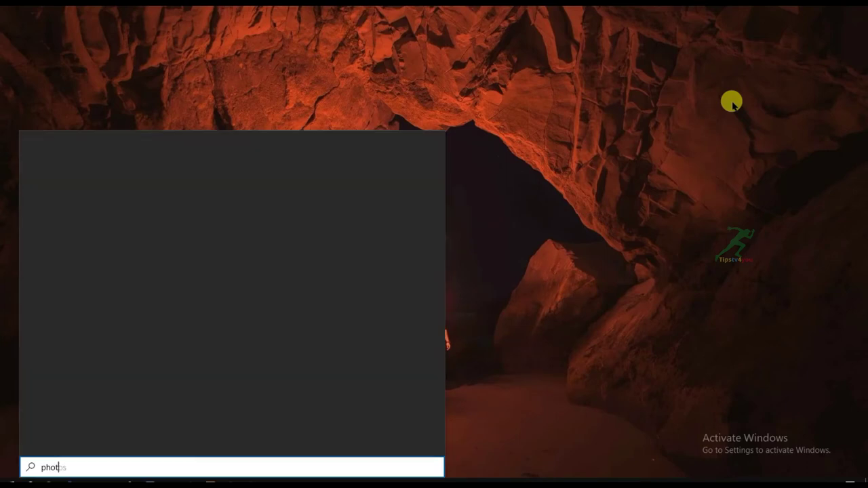
pyautogui.write('os')
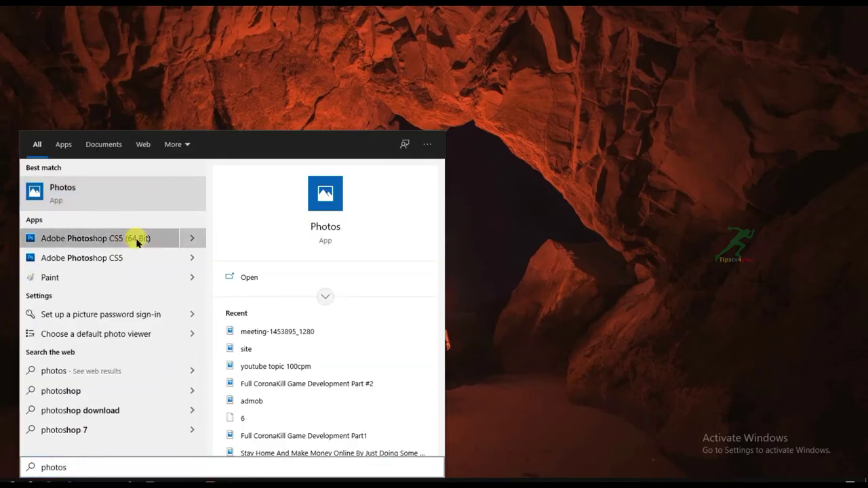
pyautogui.click(447, 88)
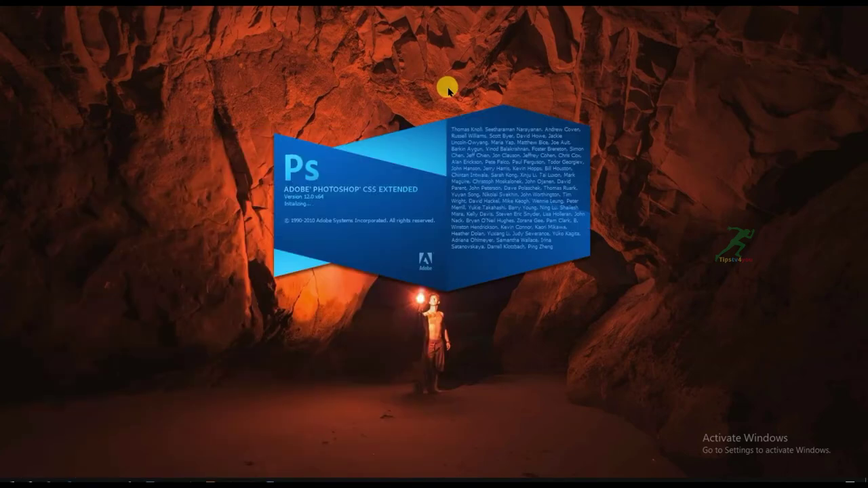
# Create a new transparent 1024 × 1024 px document named 'earning game icon'.
pyautogui.click(32, 15)
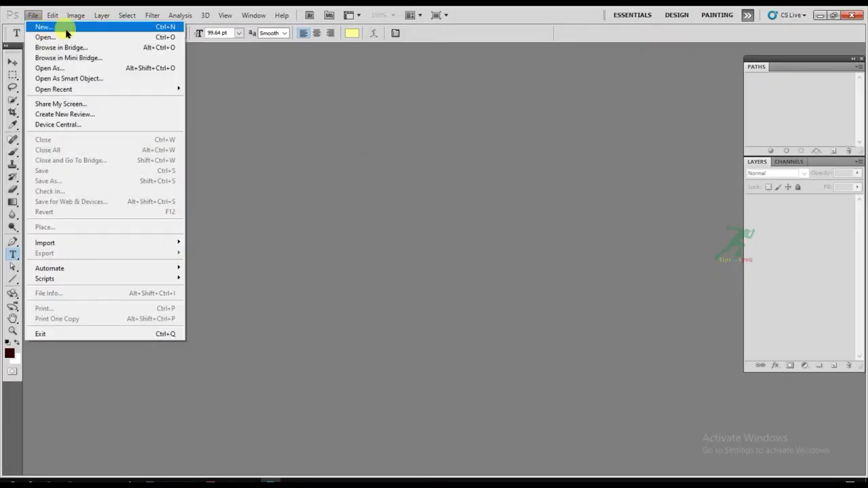
pyautogui.click(72, 28)
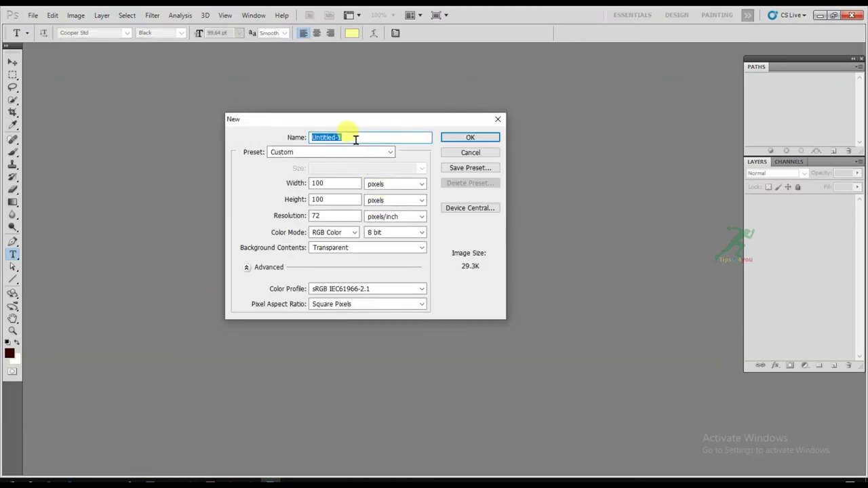
pyautogui.write('earning g')
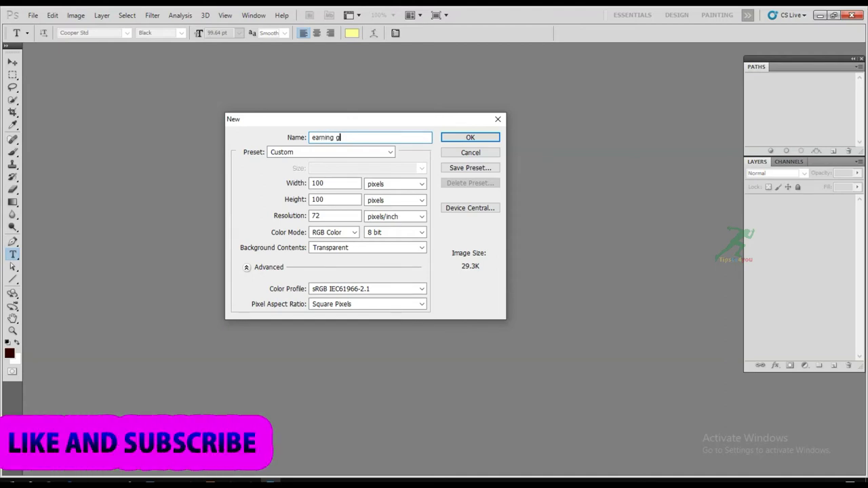
pyautogui.write('ame icon')
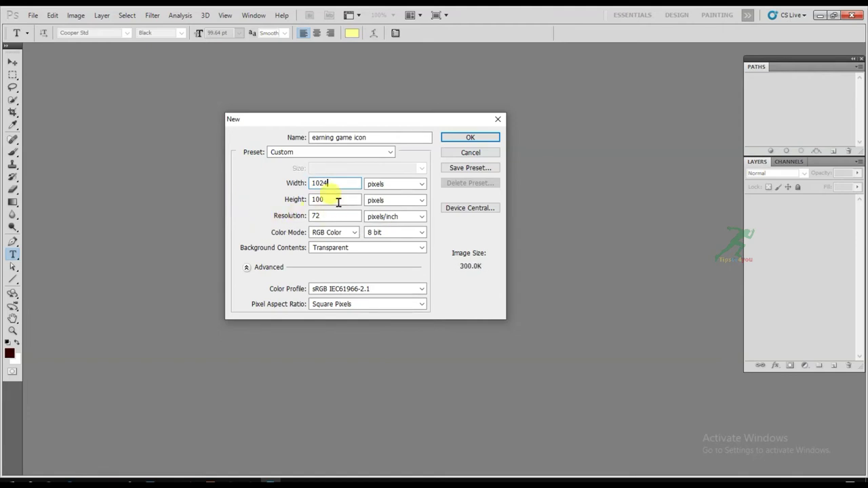
pyautogui.write('1')
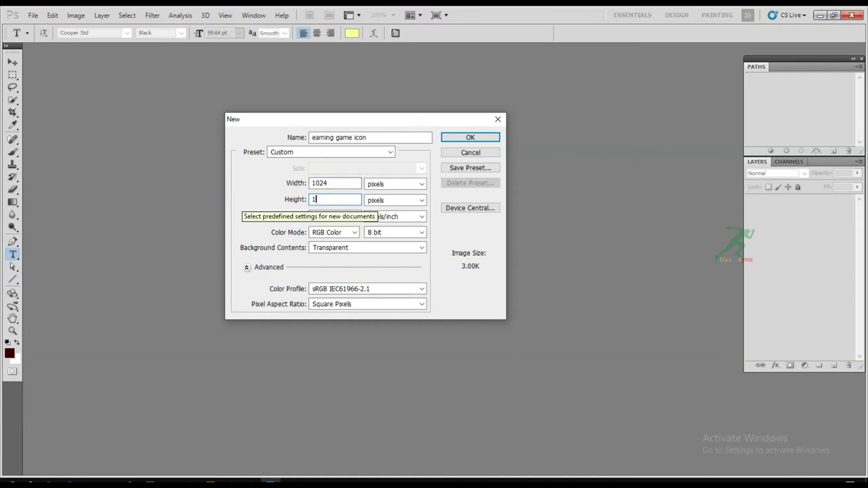
pyautogui.write('024')
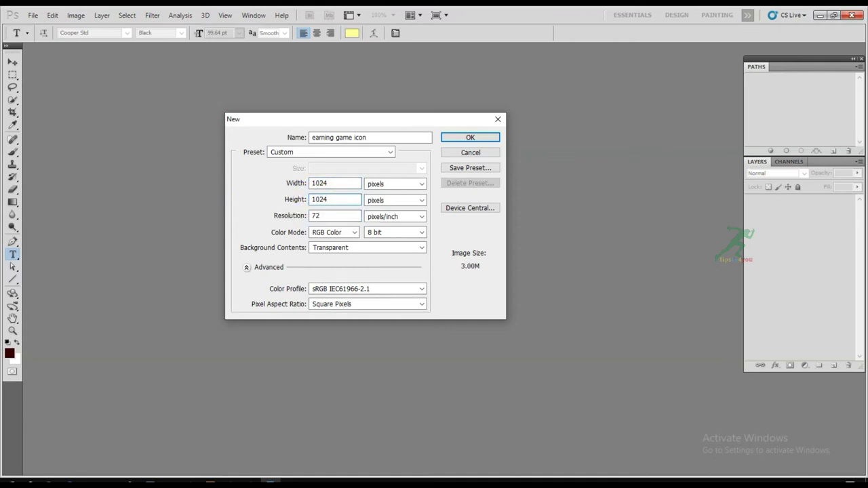
pyautogui.click(484, 138)
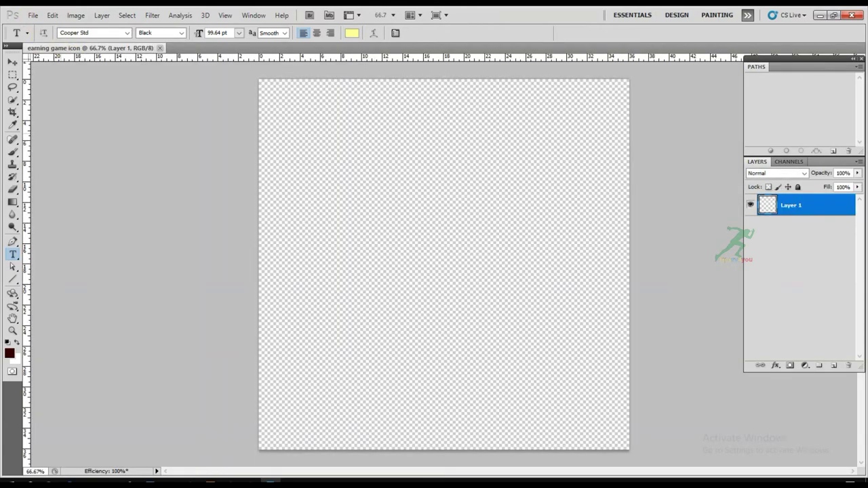
# Place android-icon-192 and scale it up to fill the 1024 × 1024 canvas.
pyautogui.click(33, 15)
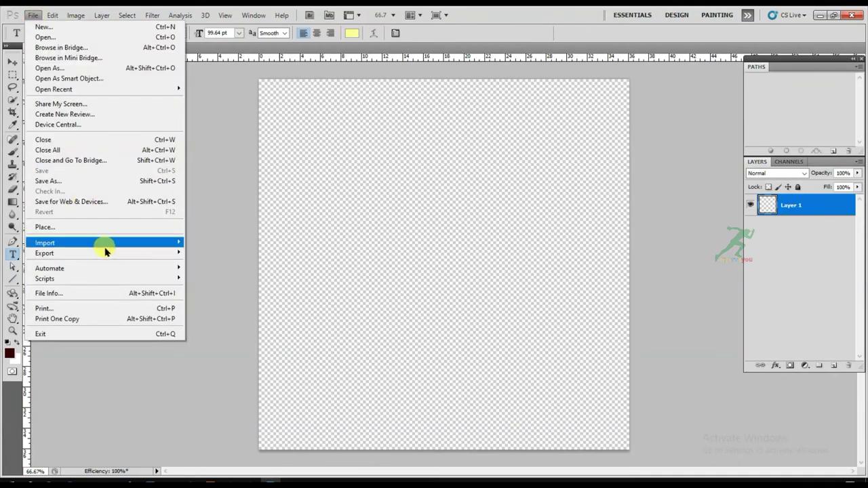
pyautogui.click(76, 228)
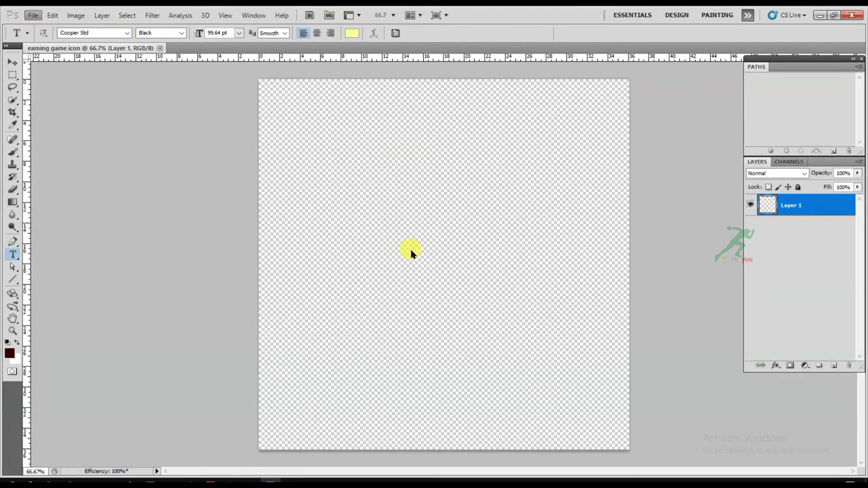
pyautogui.click(564, 338)
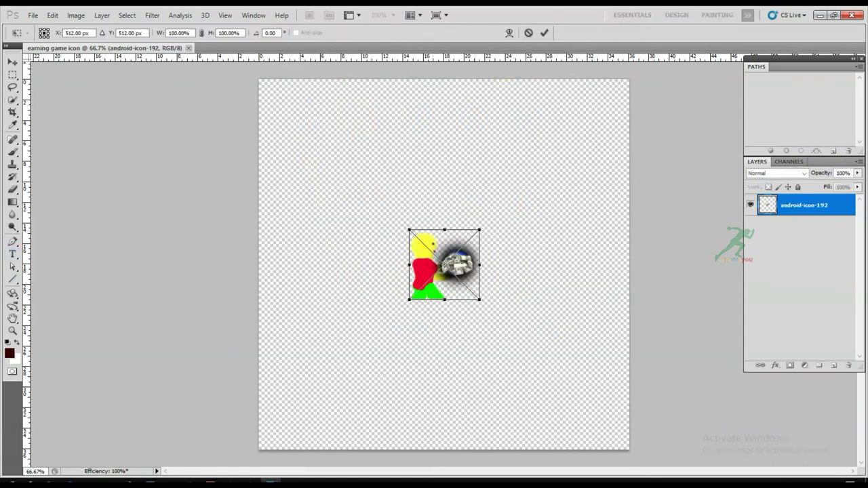
pyautogui.moveTo(480, 229); pyautogui.dragTo(629, 80)
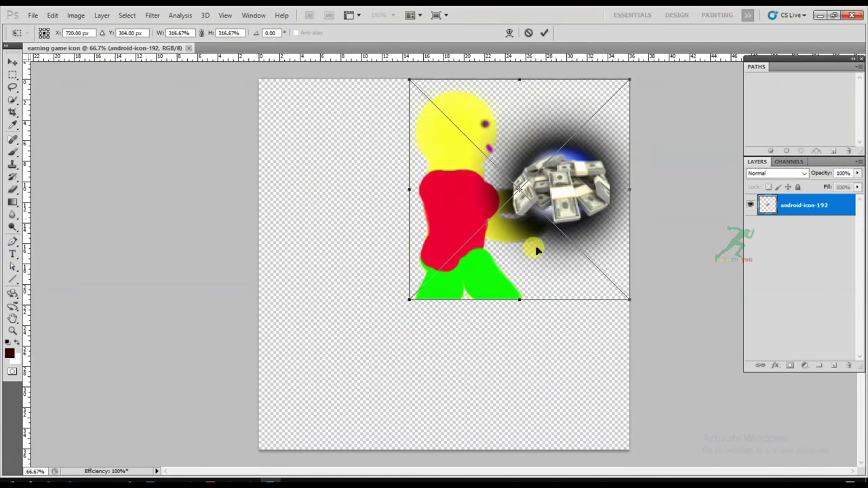
pyautogui.moveTo(408, 301); pyautogui.dragTo(259, 450)
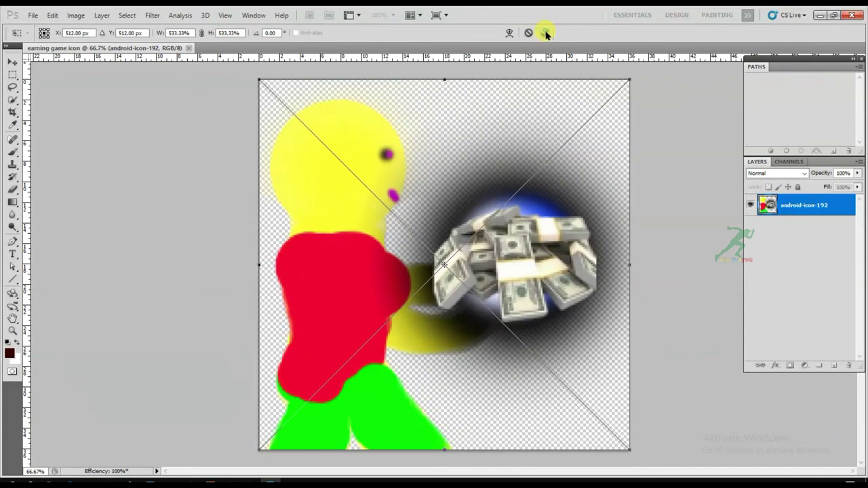
pyautogui.click(545, 32)
pyautogui.click(33, 14)
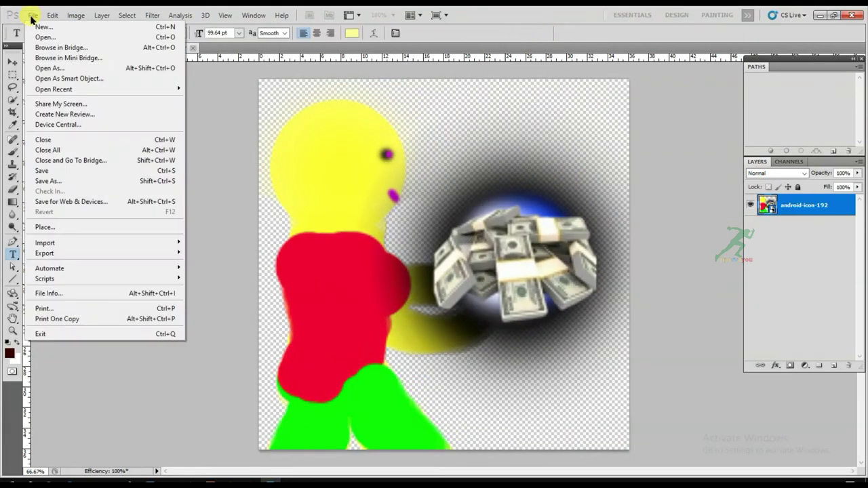
# Save the icon as PNG 'earning game icon.png' on the Desktop, then return to Facebook settings.
pyautogui.click(80, 174)
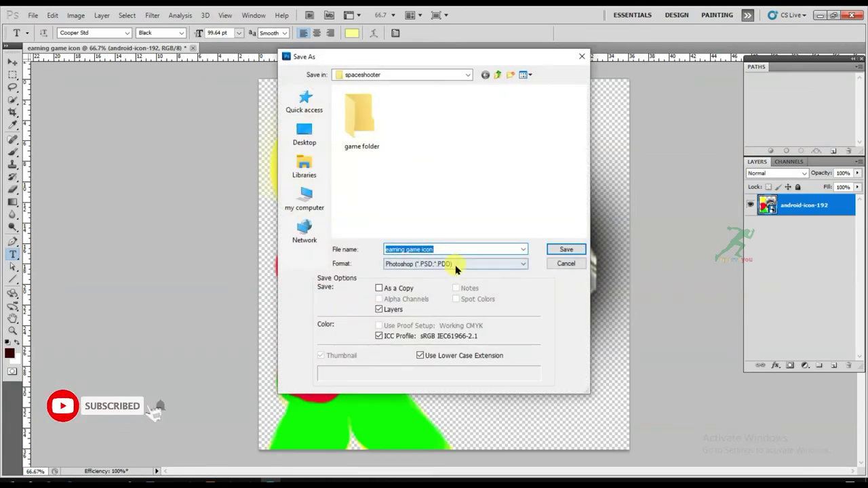
pyautogui.click(488, 263)
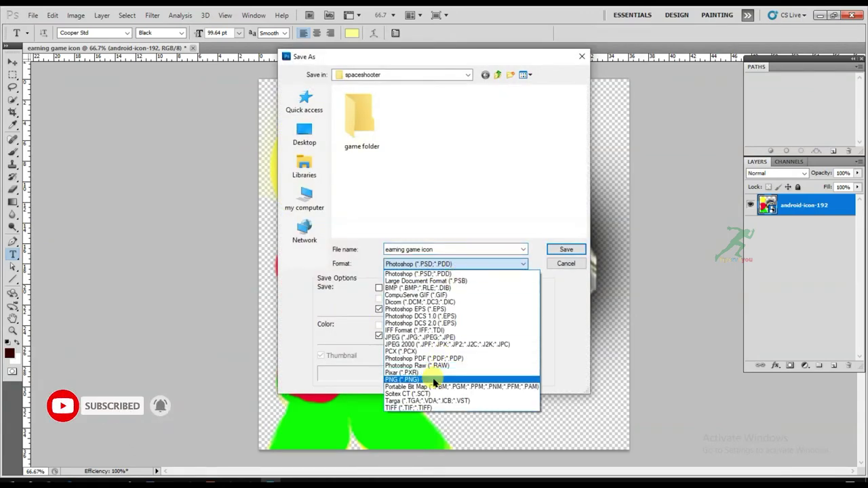
pyautogui.click(437, 379)
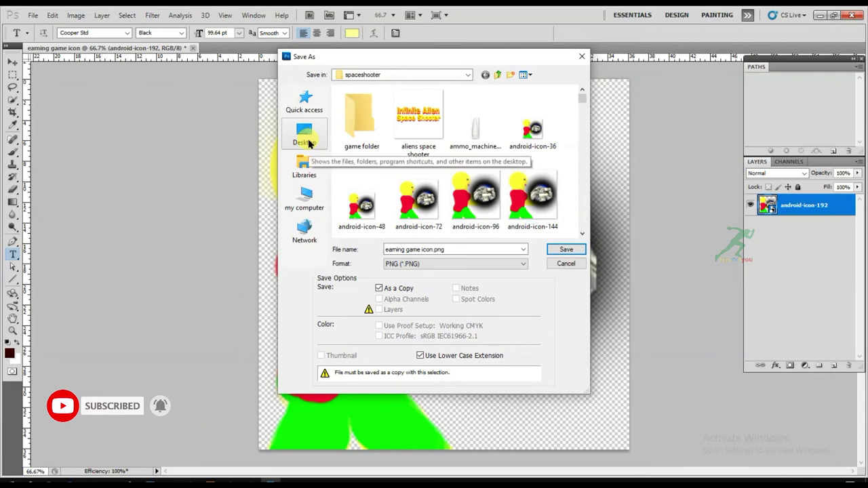
pyautogui.click(303, 139)
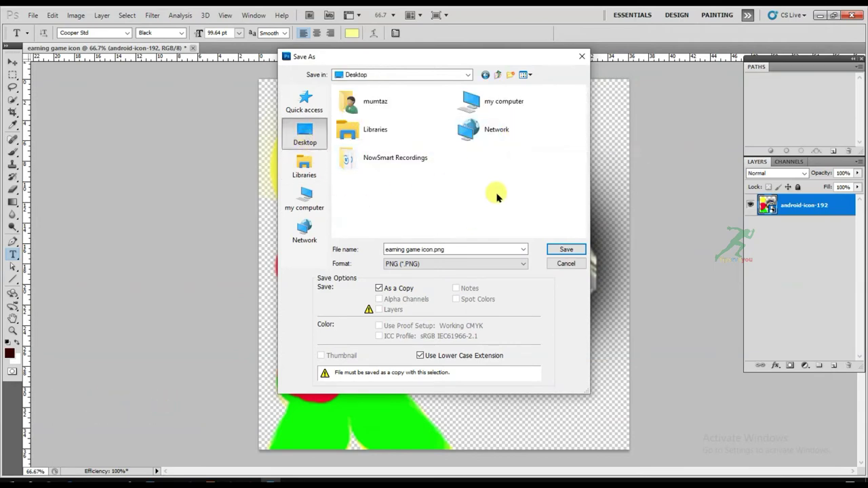
pyautogui.click(566, 249)
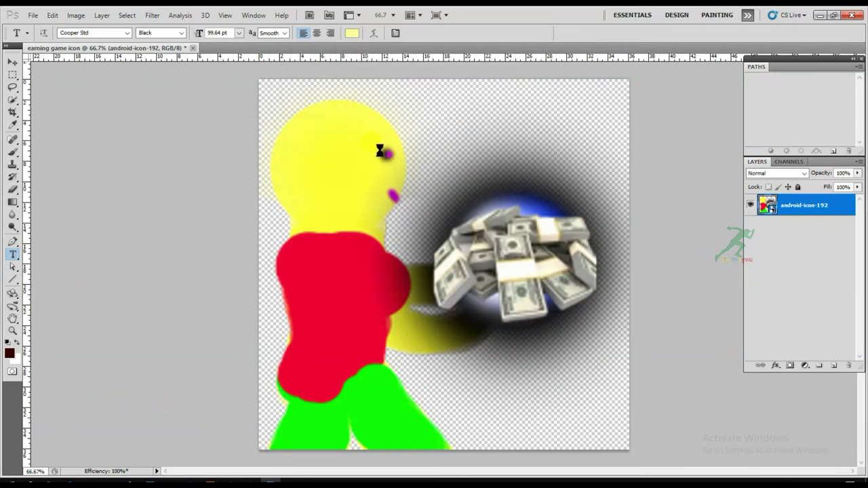
pyautogui.click(208, 477)
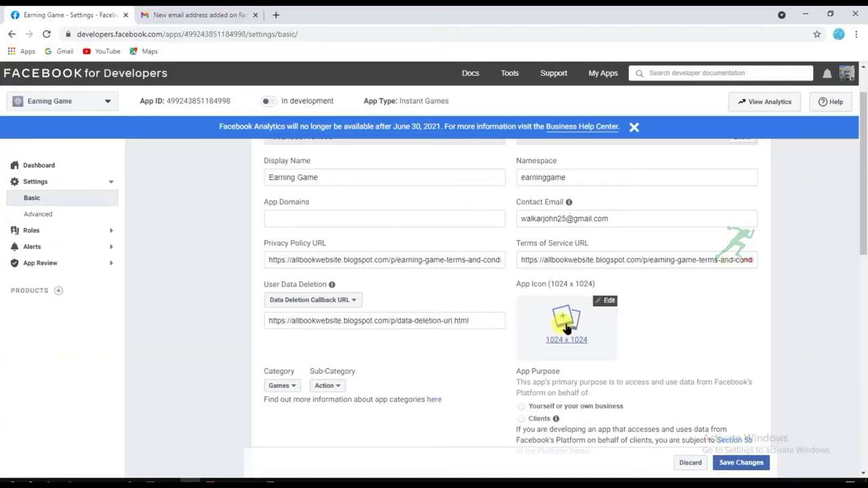
# Upload the 'earning game icon' image file as the app's 1024×1024 App Icon.
pyautogui.click(559, 317)
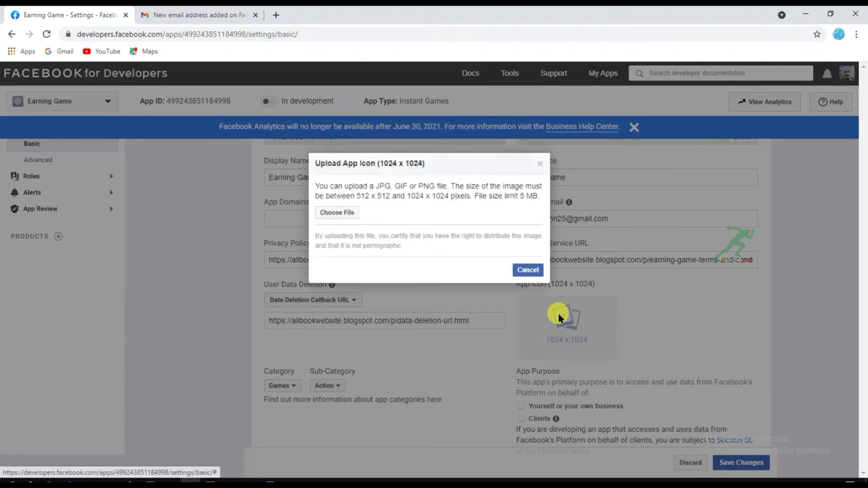
pyautogui.click(343, 212)
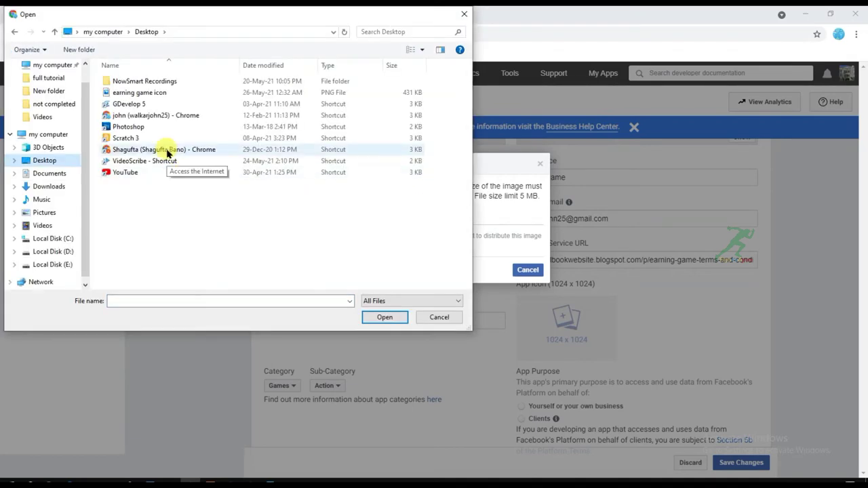
pyautogui.doubleClick(139, 93)
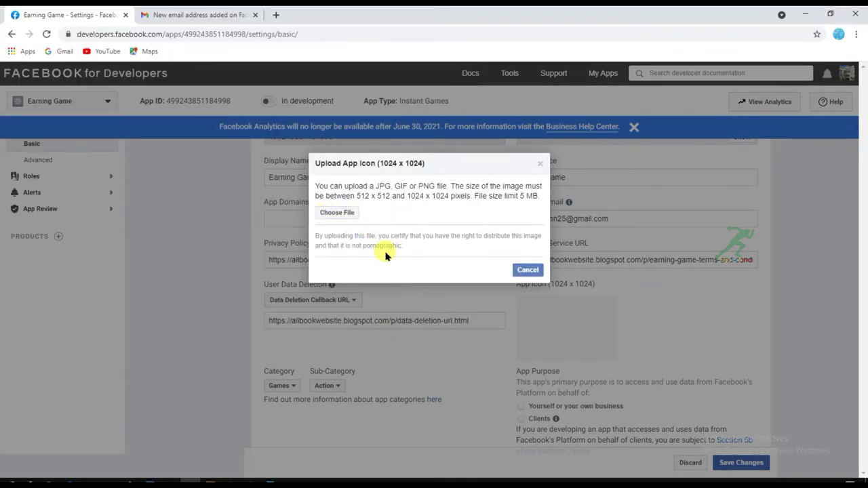
pyautogui.scroll(-2, 522, 318)
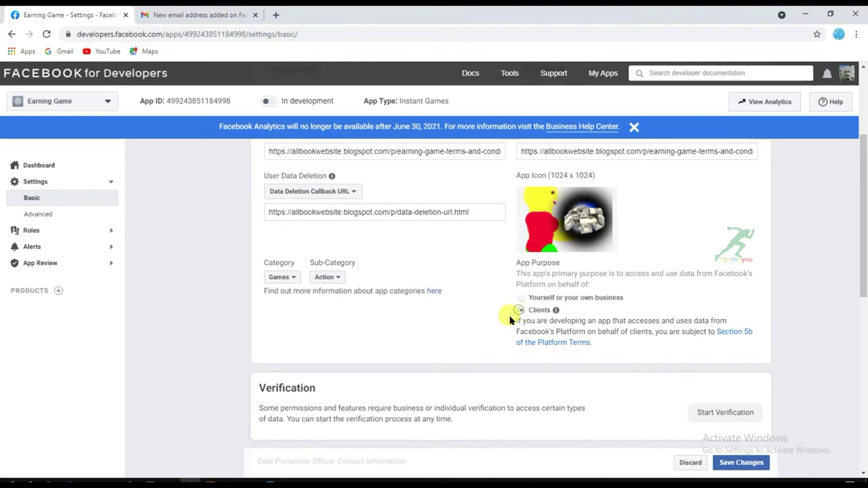
# Autofill the Data Protection Officer e-mail field with the contact's address and save the changes.
pyautogui.scroll(-5, 712, 291)
pyautogui.scroll(1, 355, 263)
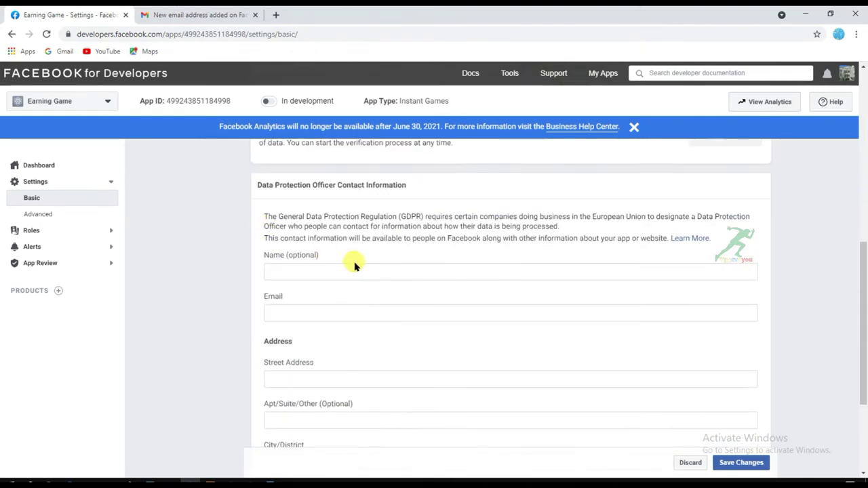
pyautogui.scroll(-2, 344, 312)
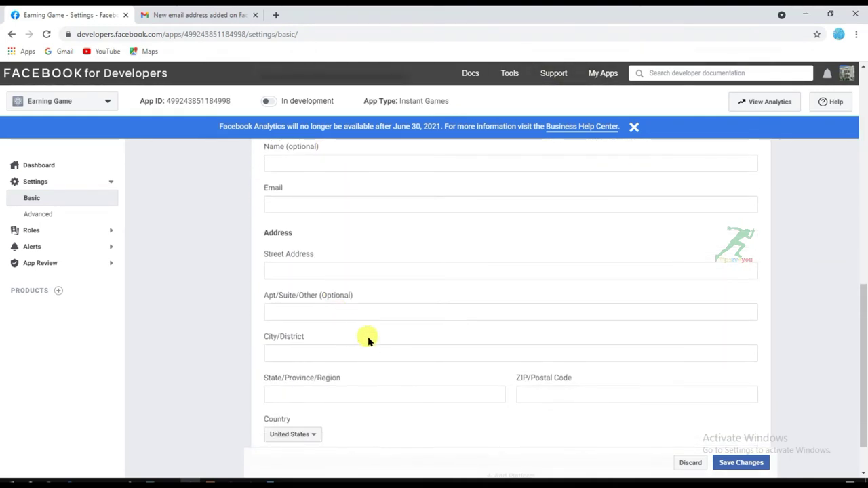
pyautogui.scroll(1, 368, 341)
pyautogui.click(341, 257)
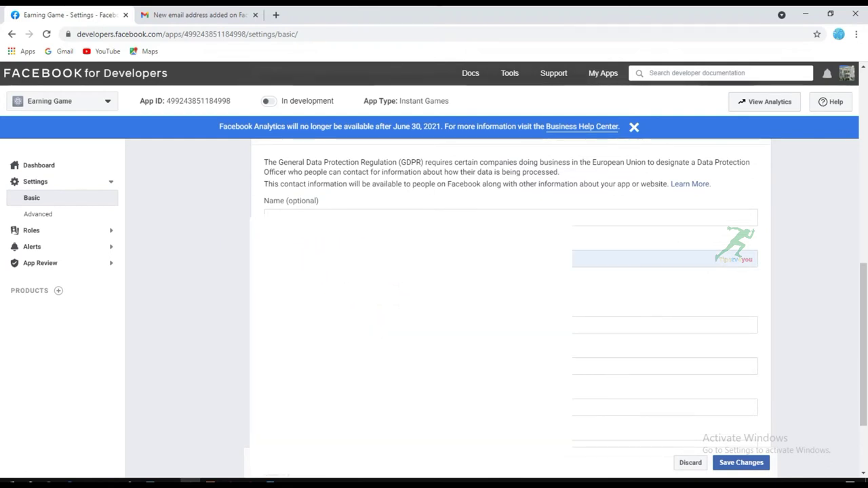
pyautogui.scroll(-2, 508, 305)
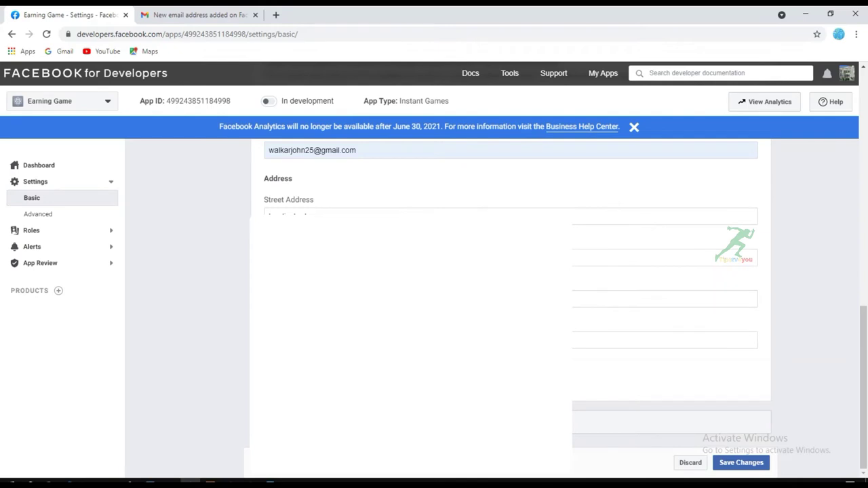
pyautogui.click(749, 462)
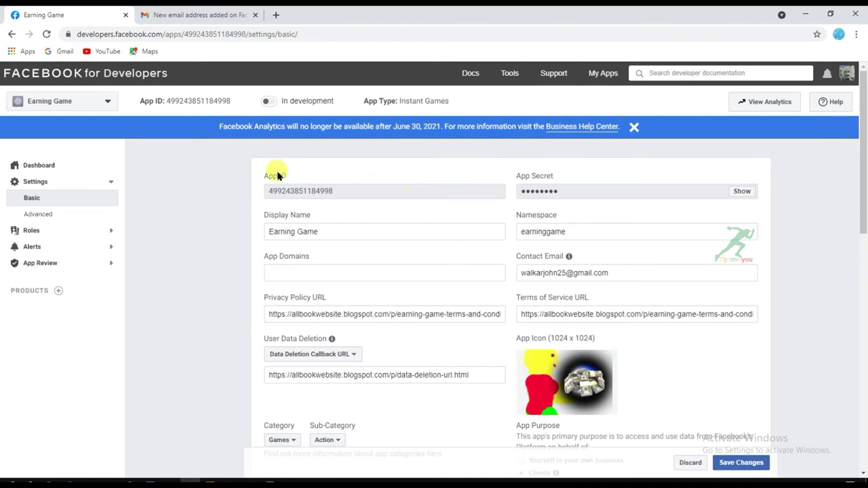
# Go to the Earning Game app Dashboard and choose Set Up on the Audience Network card.
pyautogui.click(61, 170)
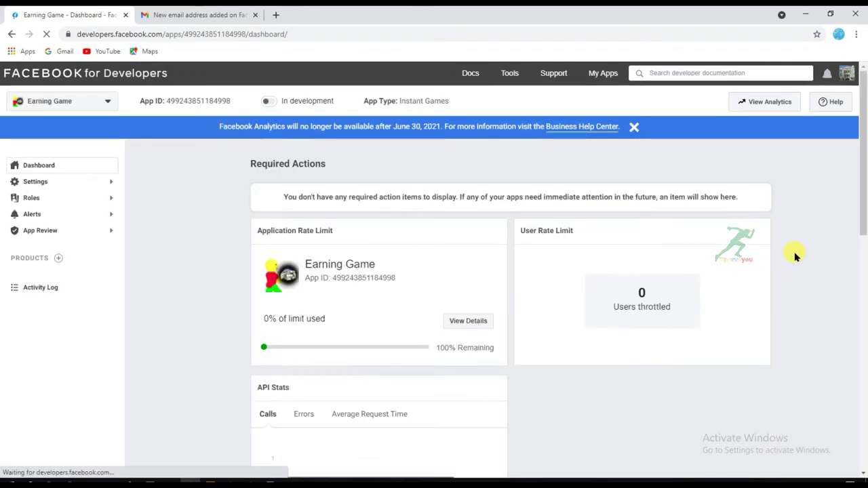
pyautogui.scroll(-7, 796, 235)
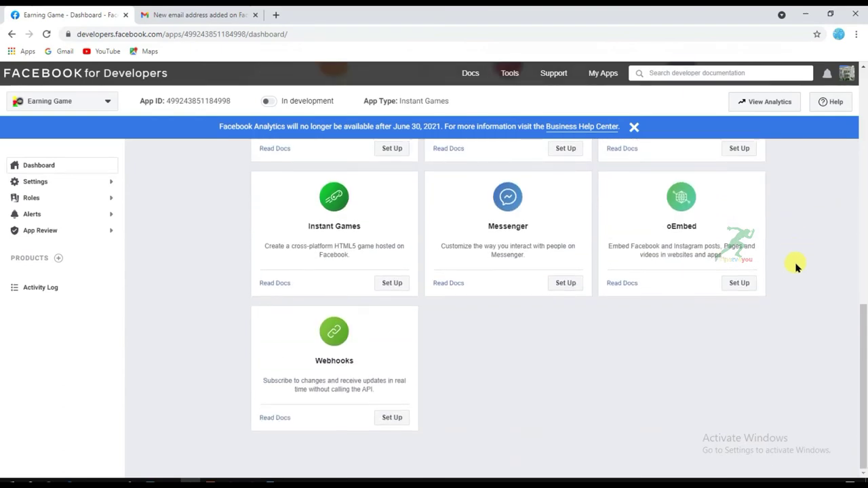
pyautogui.scroll(2, 794, 265)
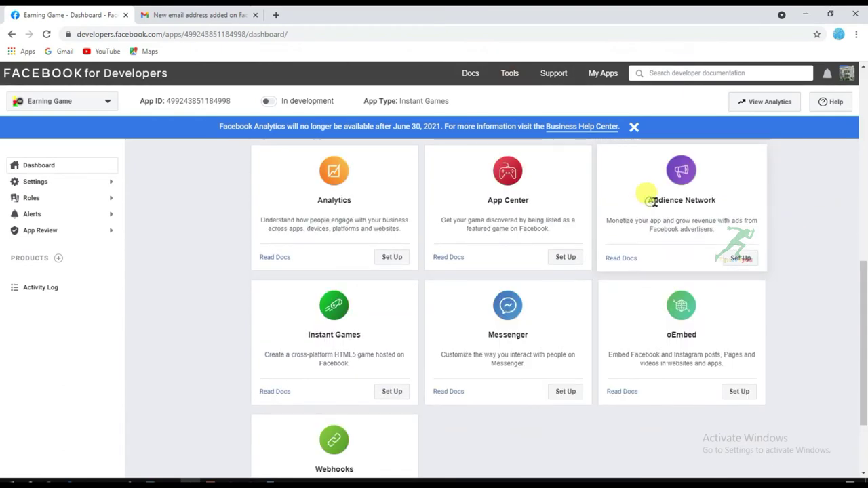
pyautogui.moveTo(652, 201); pyautogui.dragTo(717, 198)
pyautogui.click(716, 197)
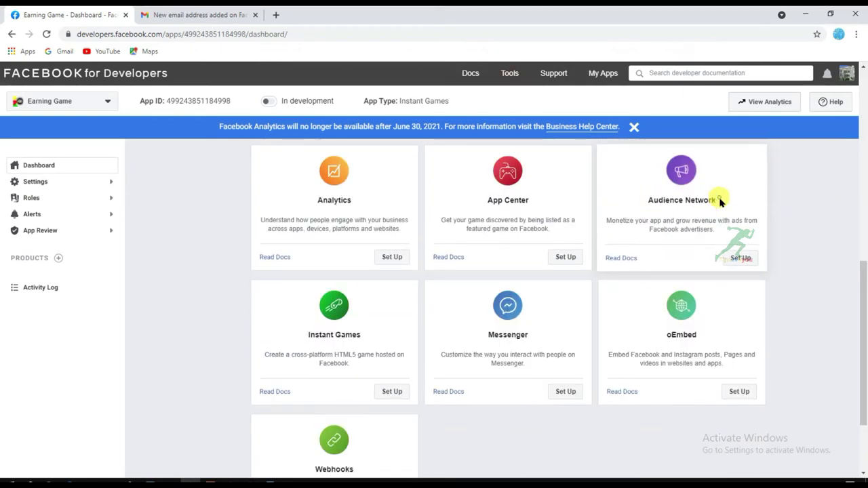
pyautogui.click(745, 260)
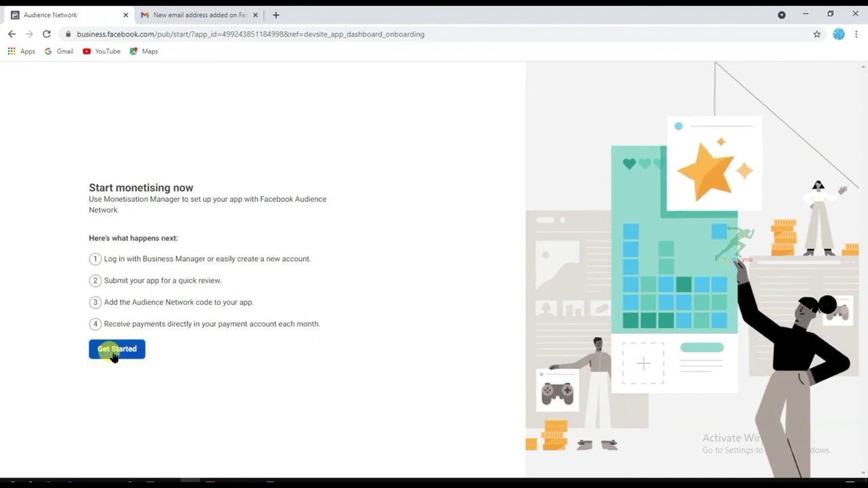
# Get started with Audience Network onboarding, continuing with the developer account.
pyautogui.click(114, 353)
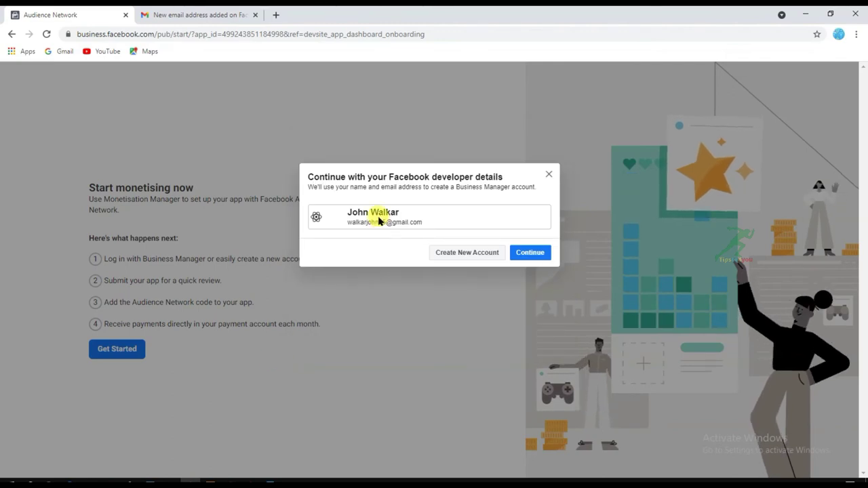
pyautogui.click(533, 257)
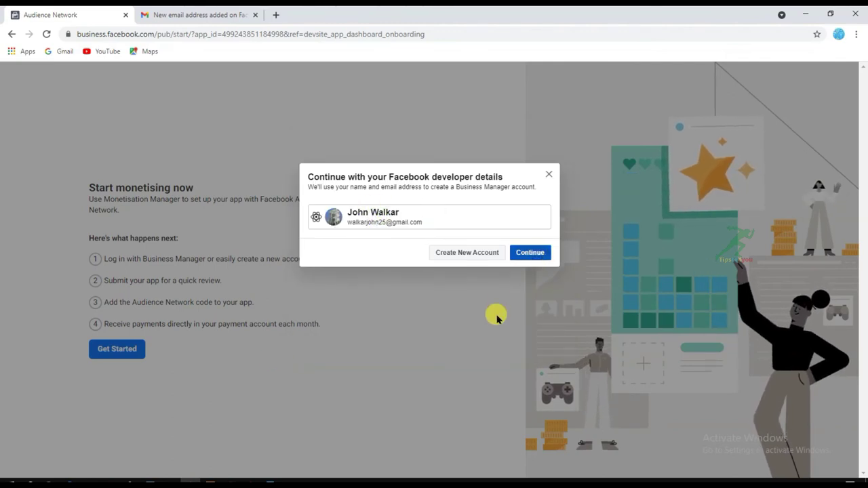
pyautogui.click(495, 303)
# Select India as the country in the Complete your details form.
pyautogui.click(495, 303)
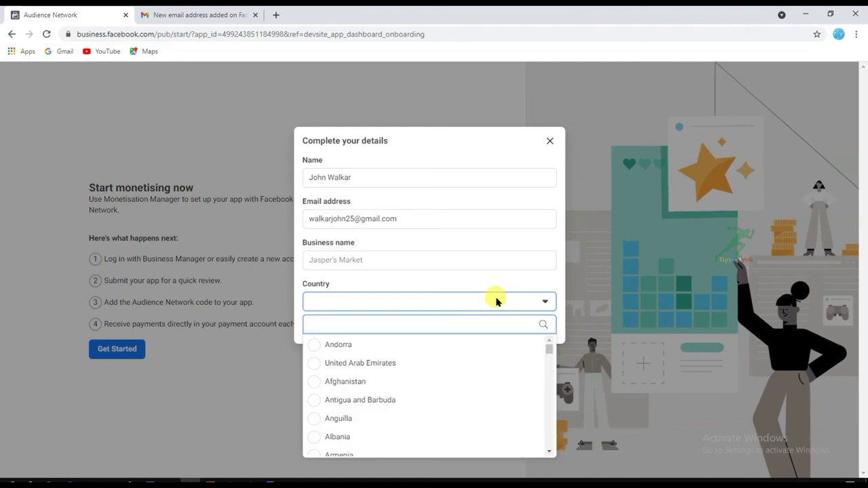
pyautogui.scroll(-10, 434, 364)
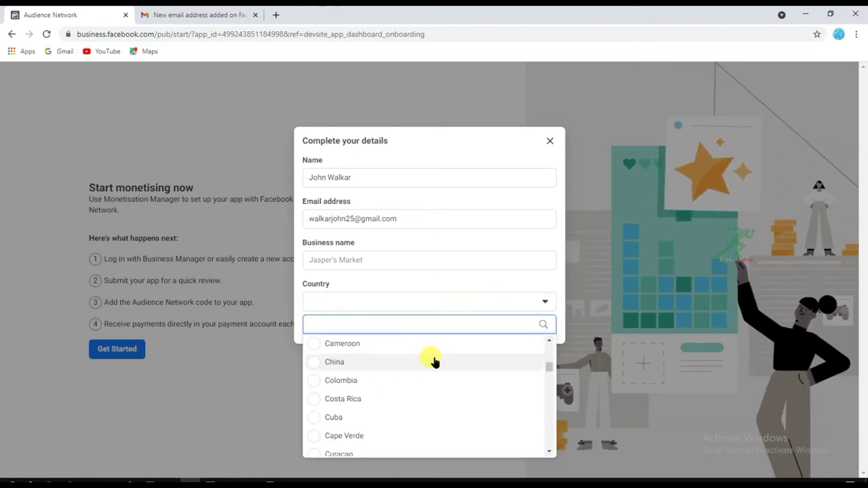
pyautogui.scroll(-5, 434, 364)
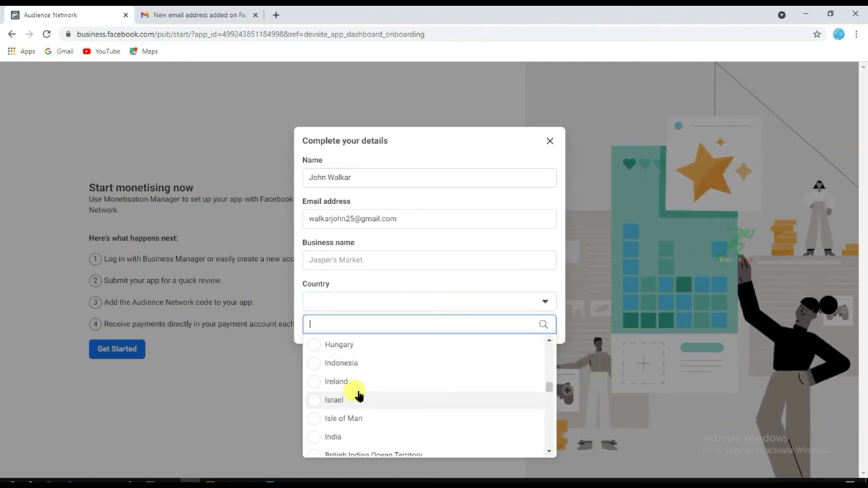
pyautogui.click(355, 398)
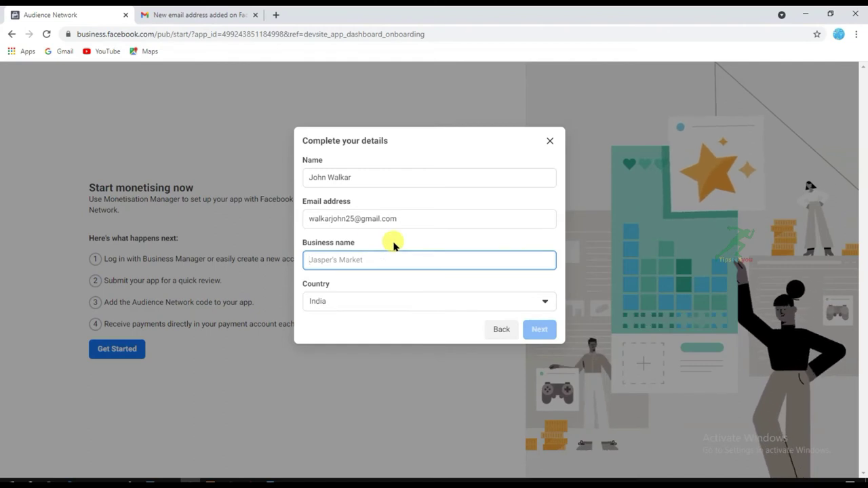